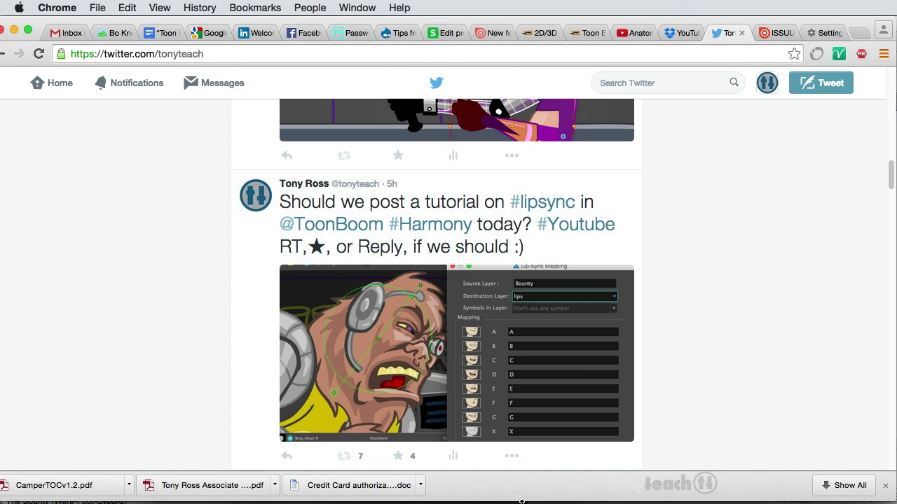
# Bring the Camper_Bar-lipsync scene forward and play it twice with the Camper01 dialogue
pyautogui.moveTo(577, 500)
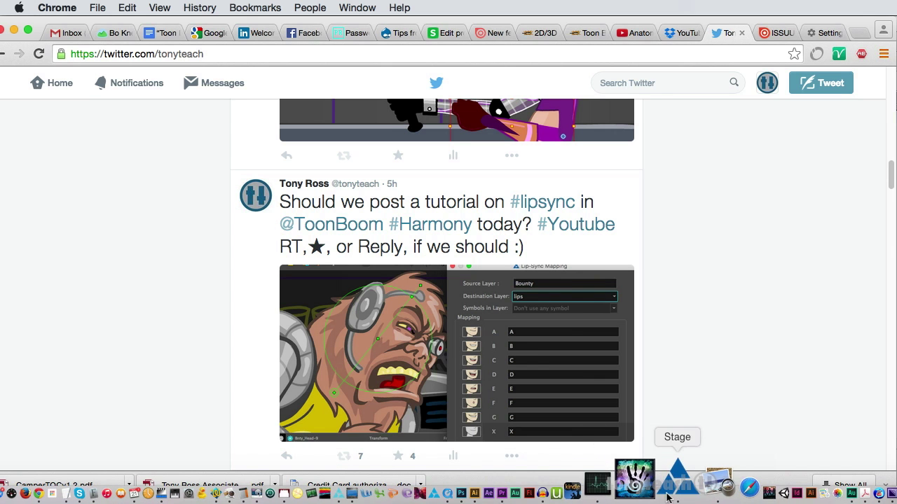
pyautogui.click(667, 498)
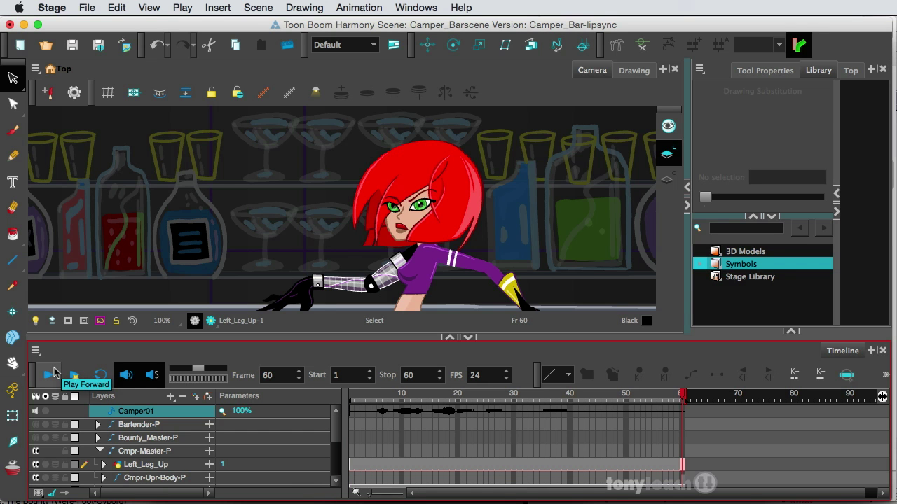
pyautogui.click(51, 375)
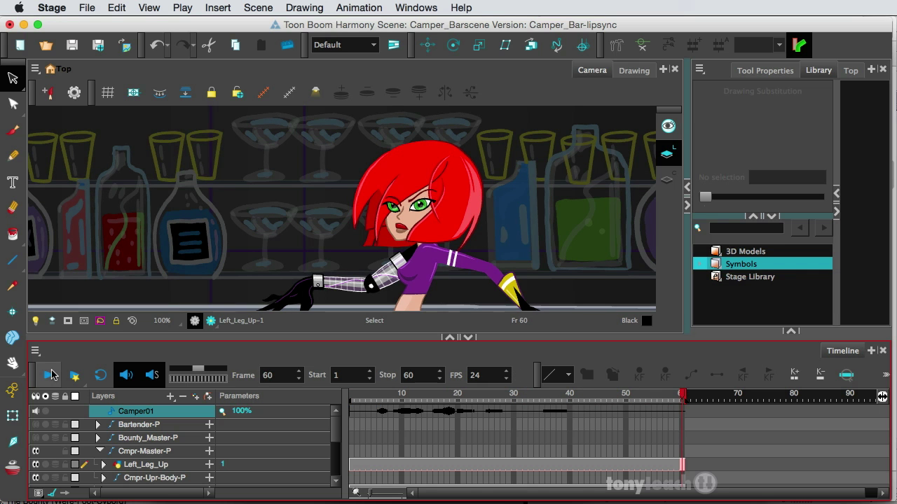
pyautogui.click(51, 374)
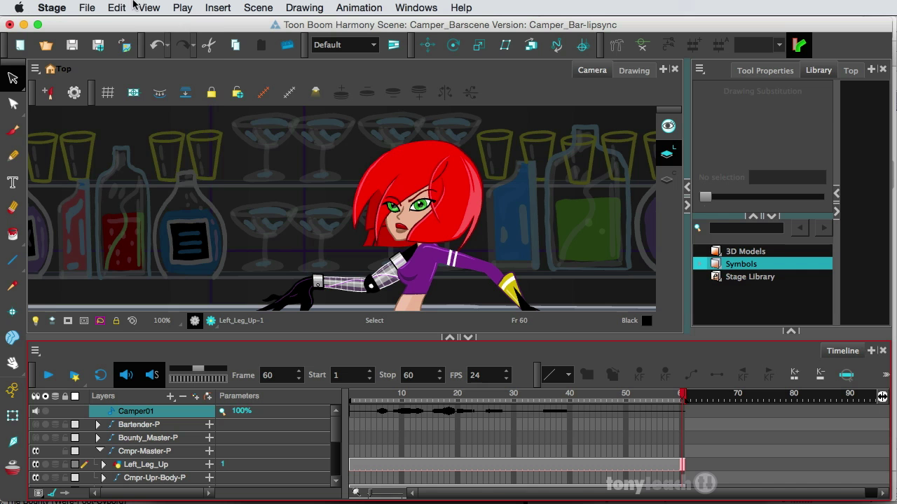
# Reopen Camper_Bar-lipsync.xstage from recent files, discarding unsaved changes
pyautogui.click(86, 7)
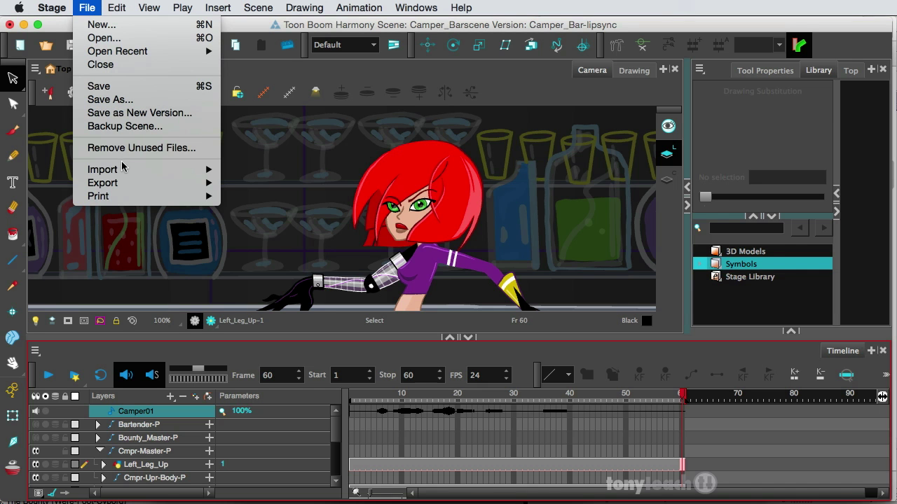
pyautogui.moveTo(133, 53)
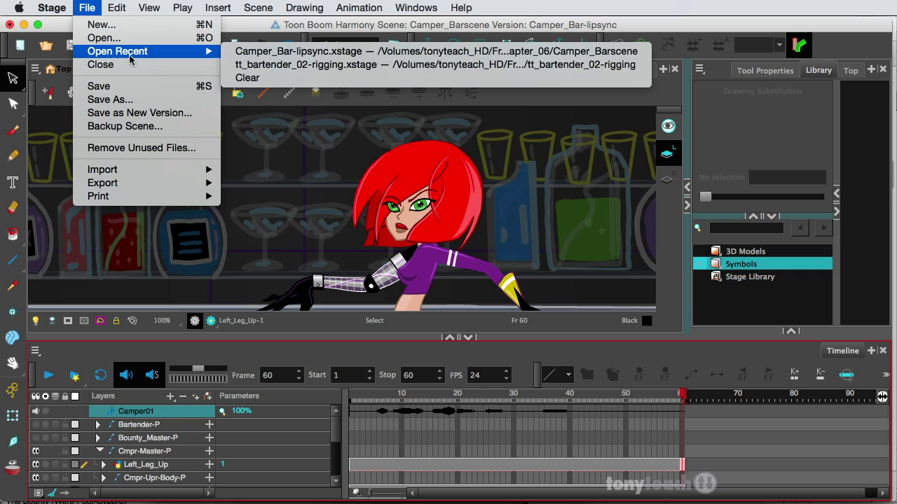
pyautogui.click(237, 53)
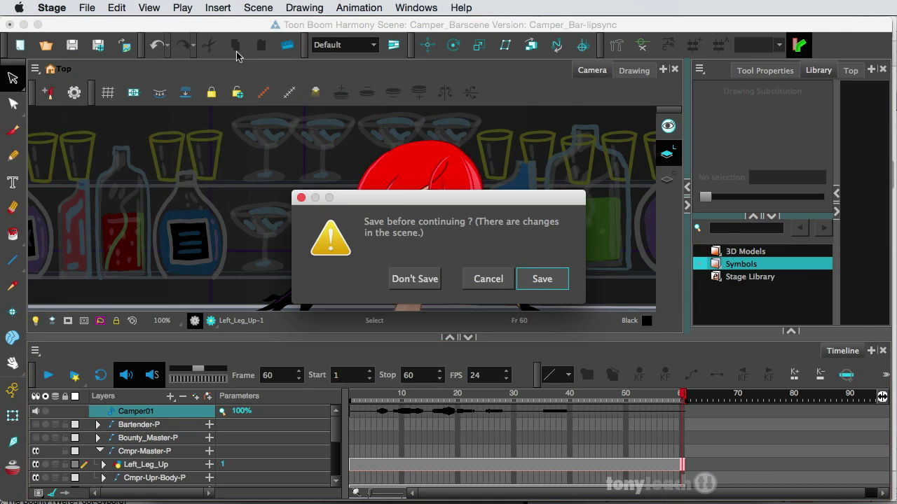
pyautogui.click(408, 276)
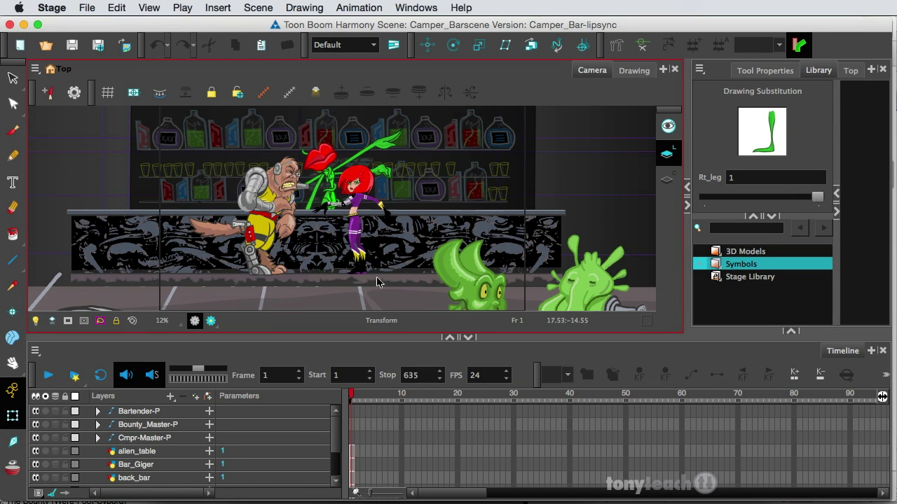
# Select the Camera-P layer, shift the camera frame slightly, then undo the move
pyautogui.click(334, 438)
pyautogui.scroll(-5, 334, 439)
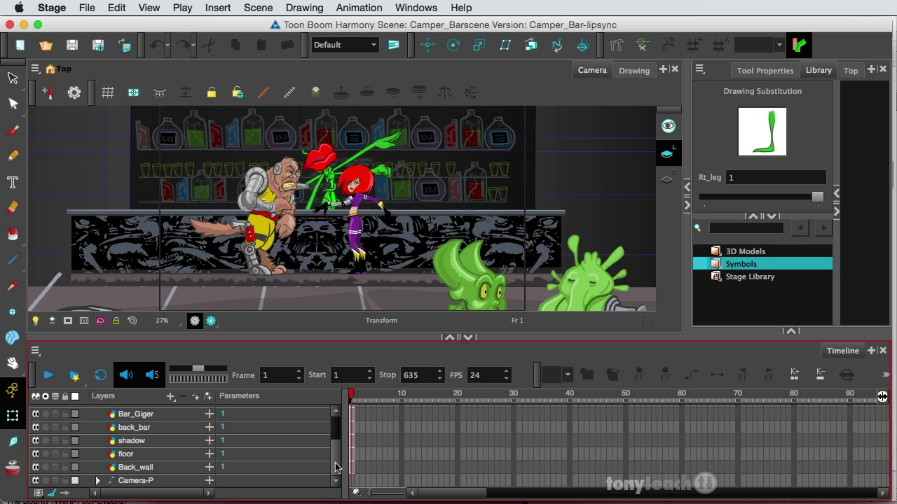
pyautogui.click(123, 482)
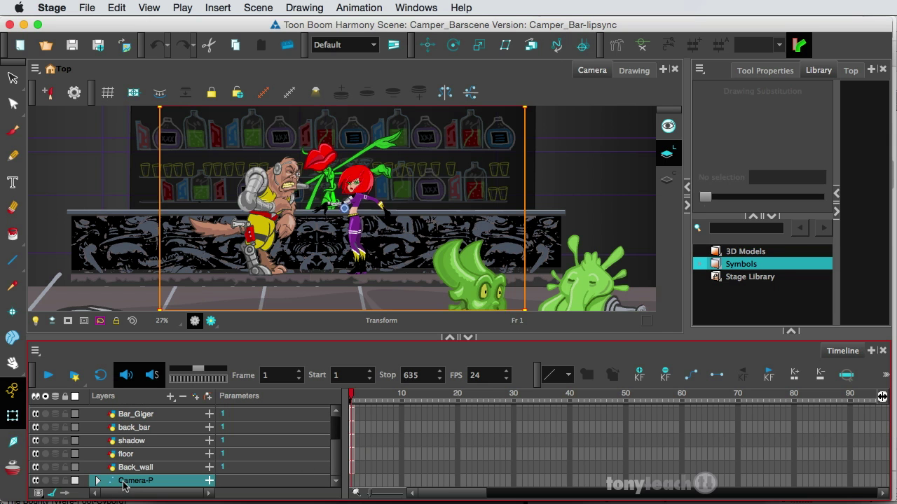
pyautogui.click(12, 417)
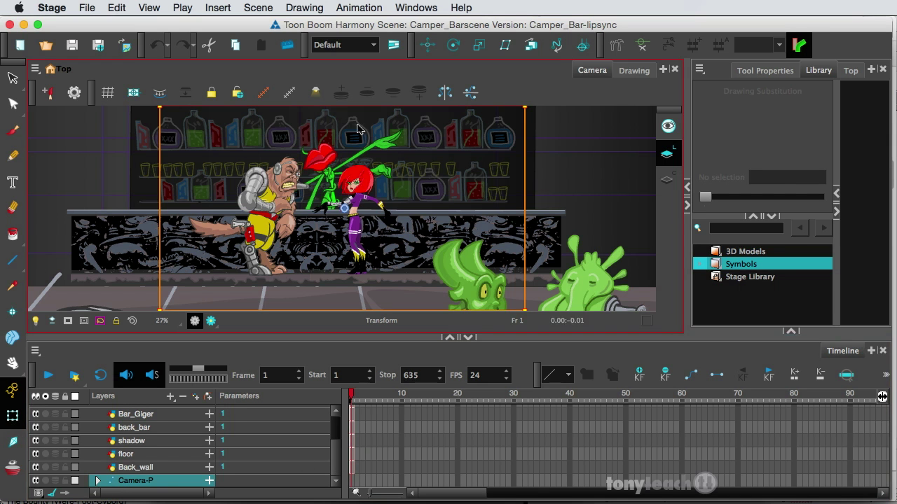
pyautogui.click(426, 45)
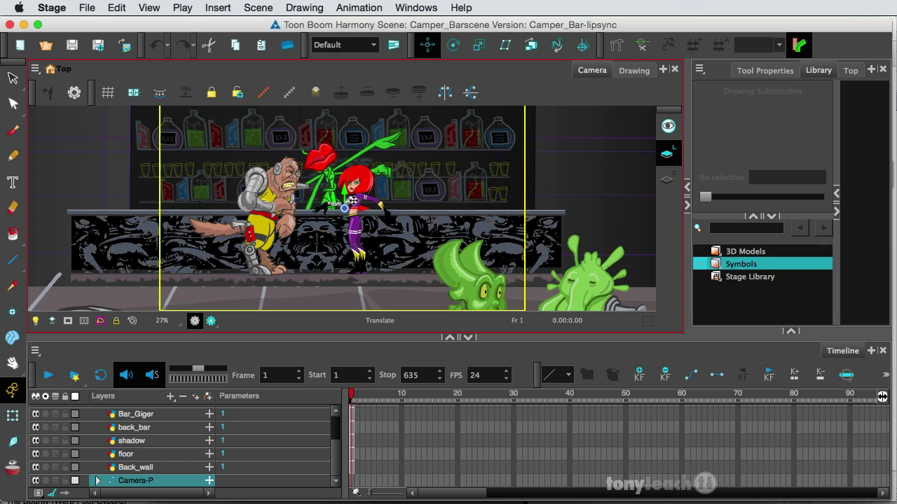
pyautogui.moveTo(348, 194)
pyautogui.mouseDown()
pyautogui.moveTo(326, 208)
pyautogui.moveTo(341, 187)
pyautogui.mouseUp()
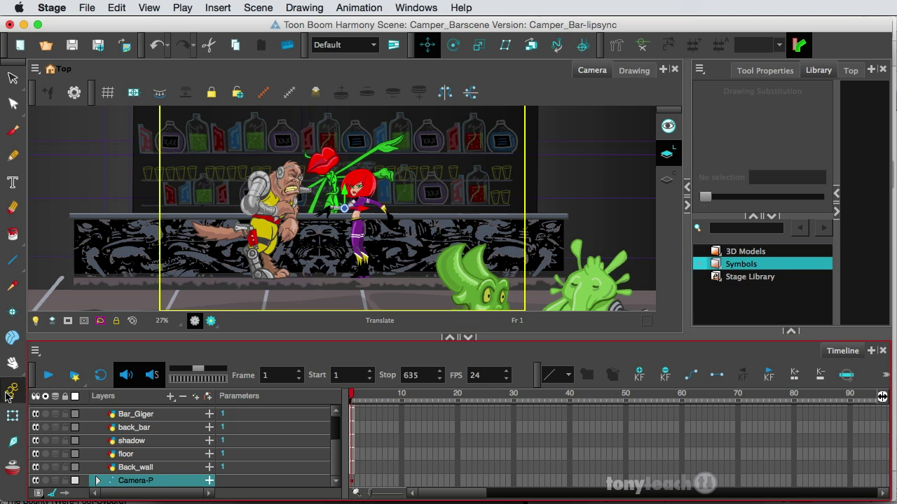
pyautogui.press('super+z')
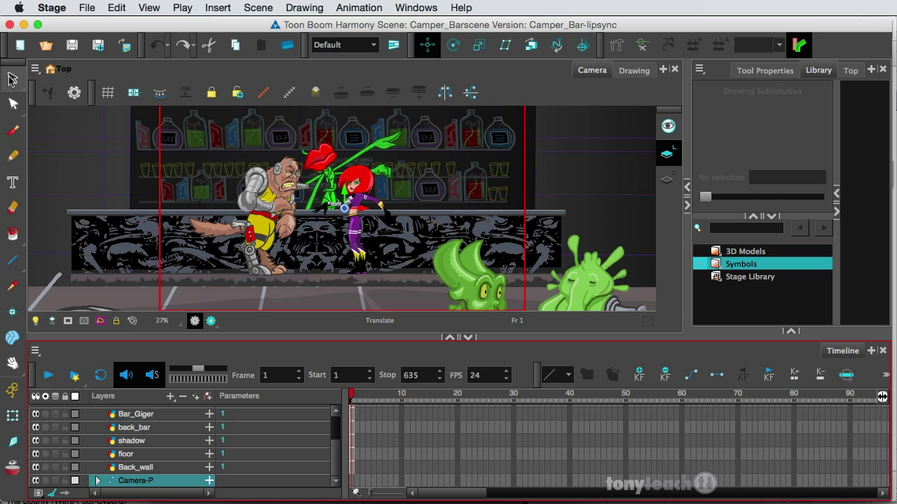
# Zoom the Camera view in on the bar and hide the Bartender-P character
pyautogui.click(13, 77)
pyautogui.scroll(5, 356, 188)
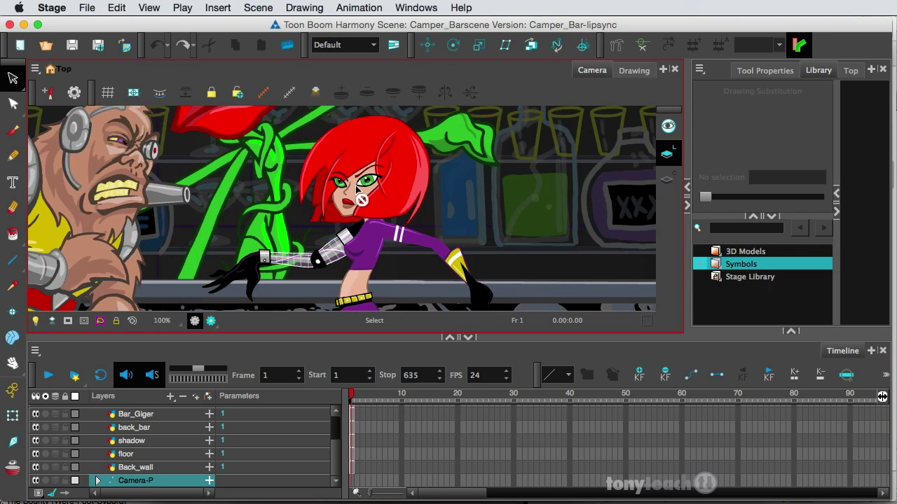
pyautogui.scroll(2, 355, 188)
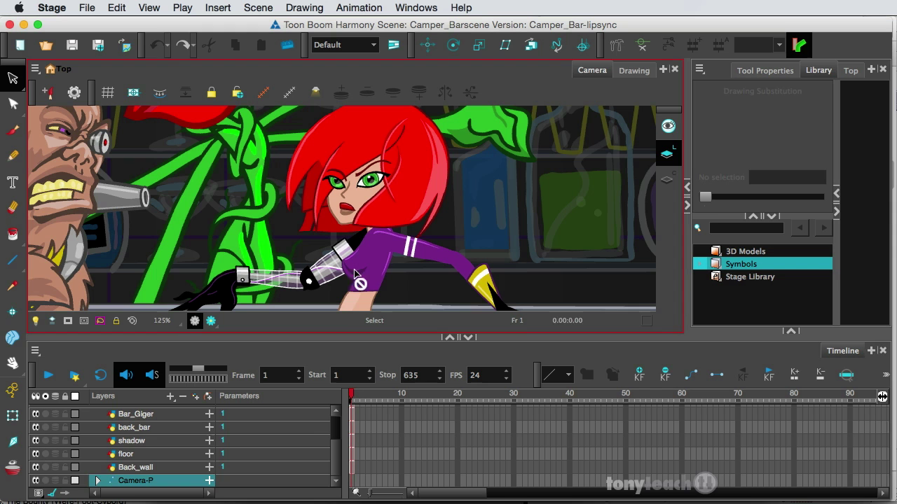
pyautogui.scroll(3, 333, 458)
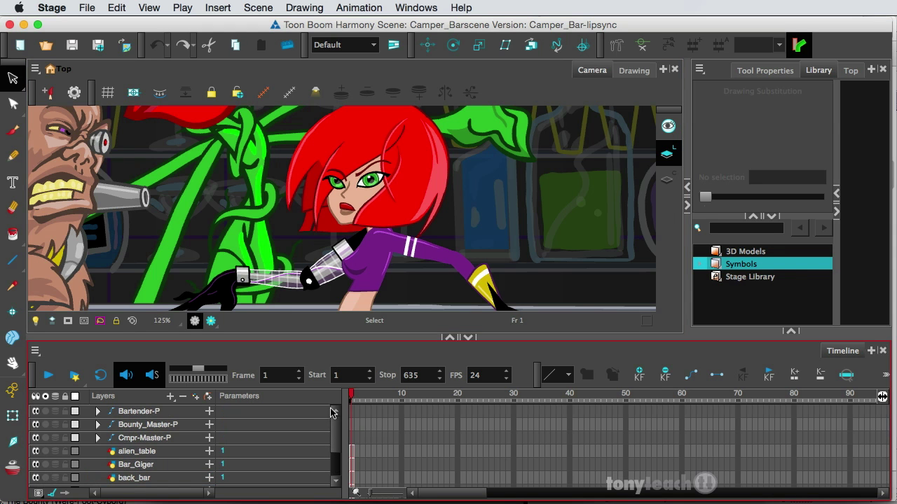
pyautogui.click(35, 412)
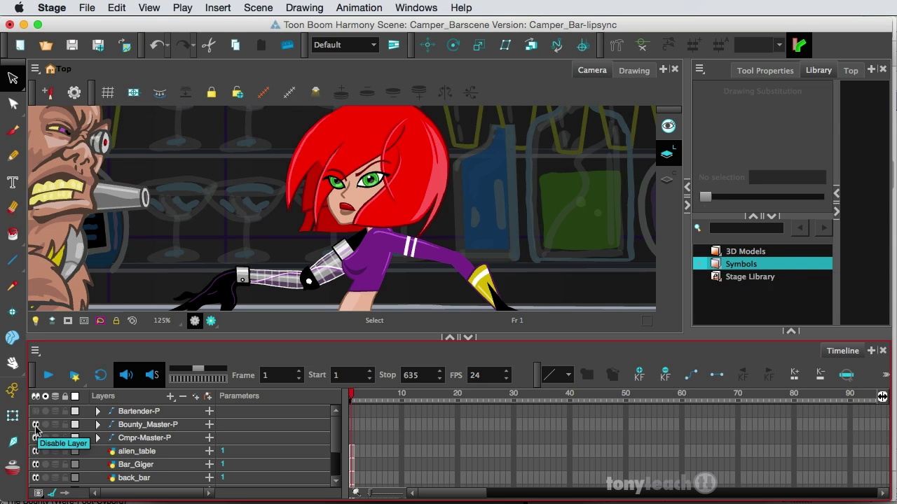
# Hide Bounty_Master-P, briefly showing it again and panning to check the hairy character
pyautogui.click(36, 426)
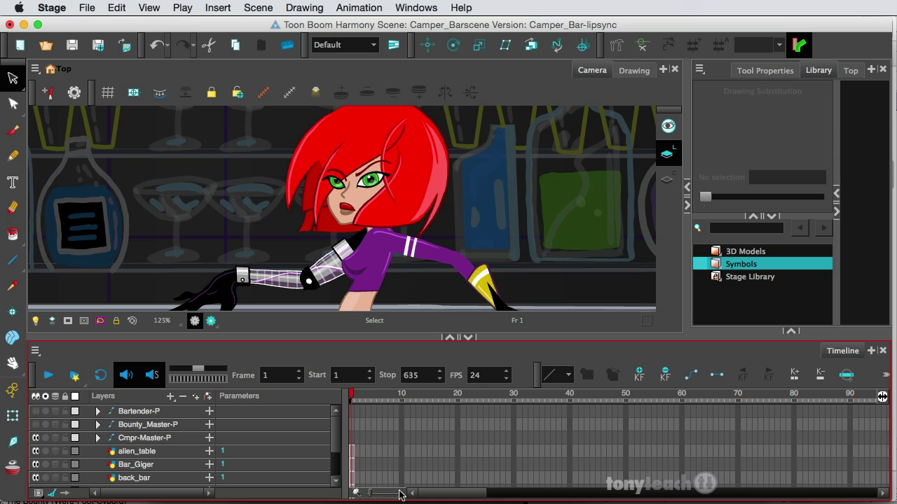
pyautogui.click(35, 425)
pyautogui.press('space')
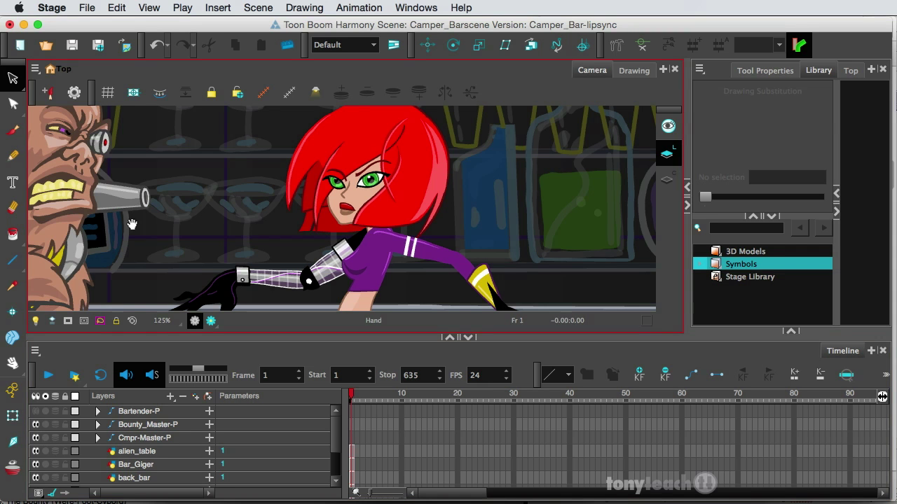
pyautogui.moveTo(100, 231); pyautogui.dragTo(196, 232)
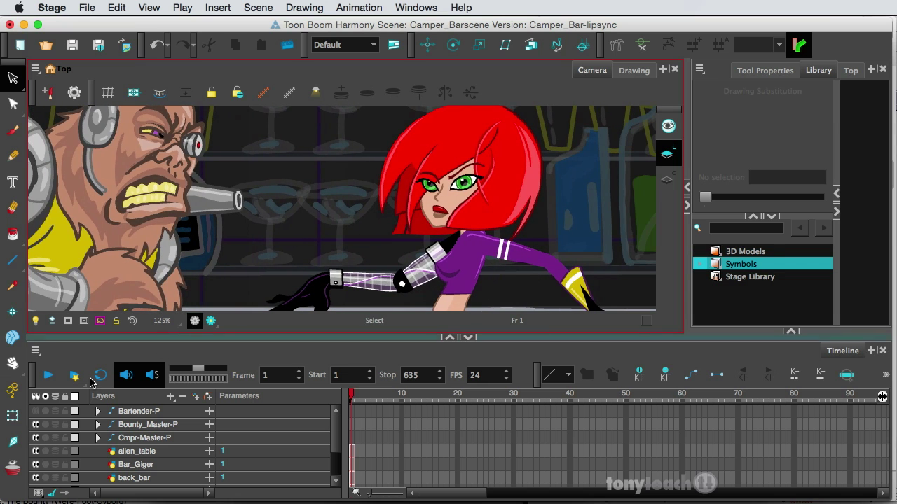
pyautogui.click(36, 424)
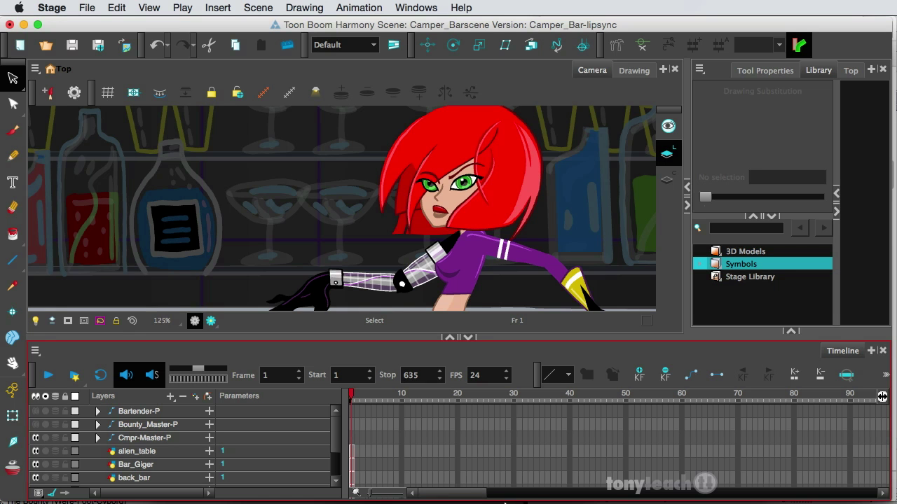
pyautogui.moveTo(508, 502)
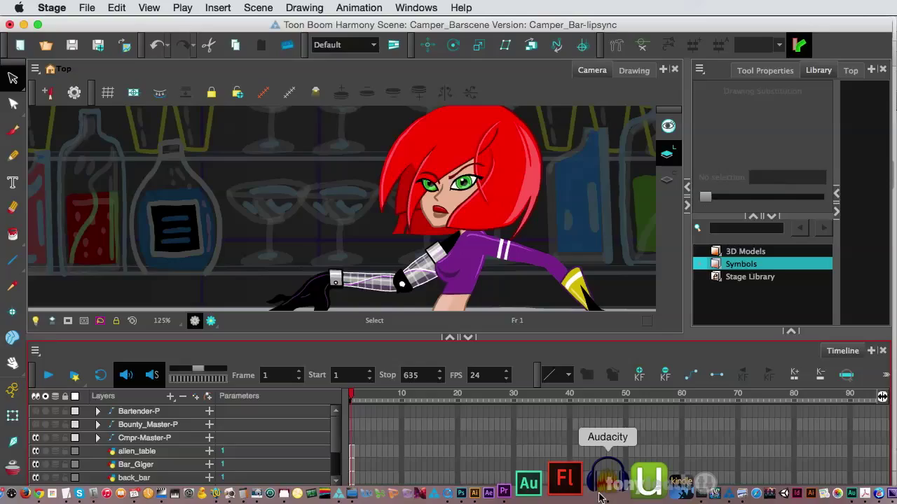
pyautogui.click(617, 482)
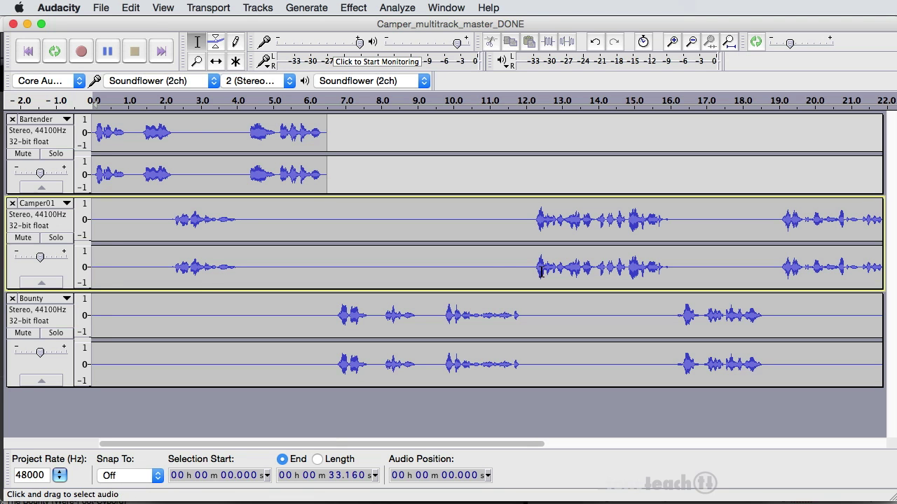
pyautogui.moveTo(630, 499)
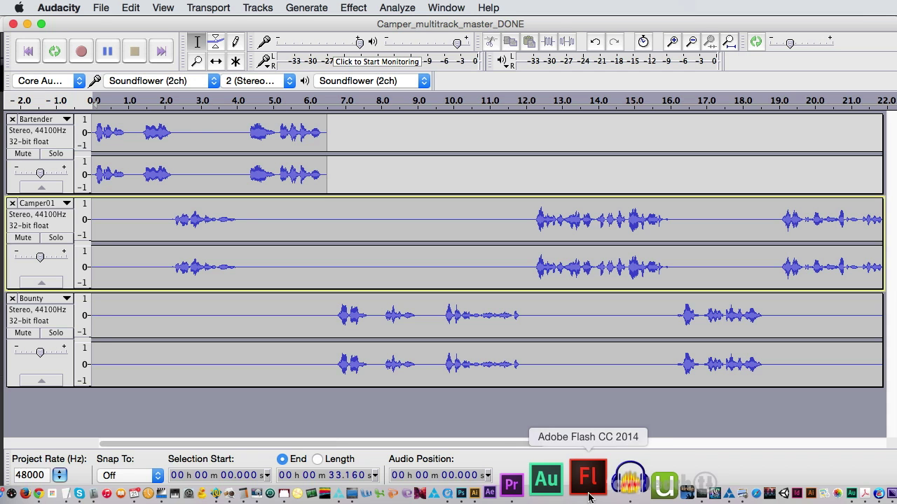
pyautogui.click(678, 490)
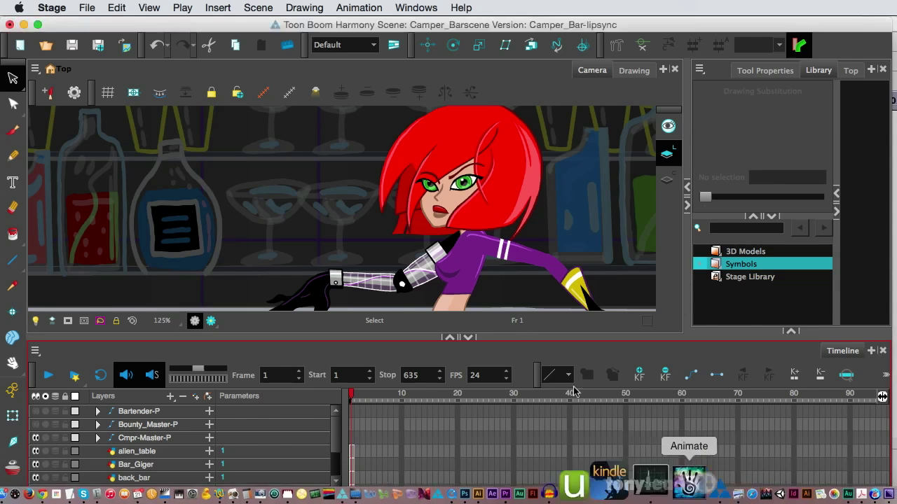
# Import Camper01.wav from the to_Harmony folder as a new sound layer
pyautogui.click(91, 7)
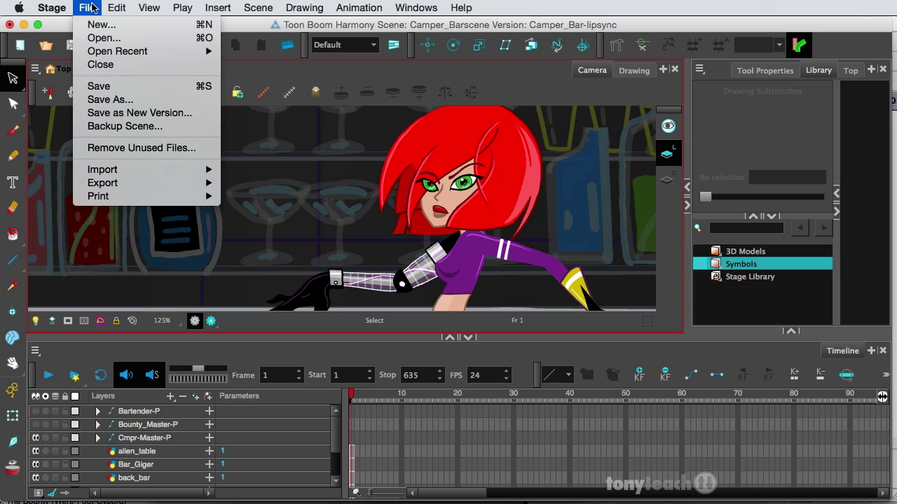
pyautogui.moveTo(102, 172)
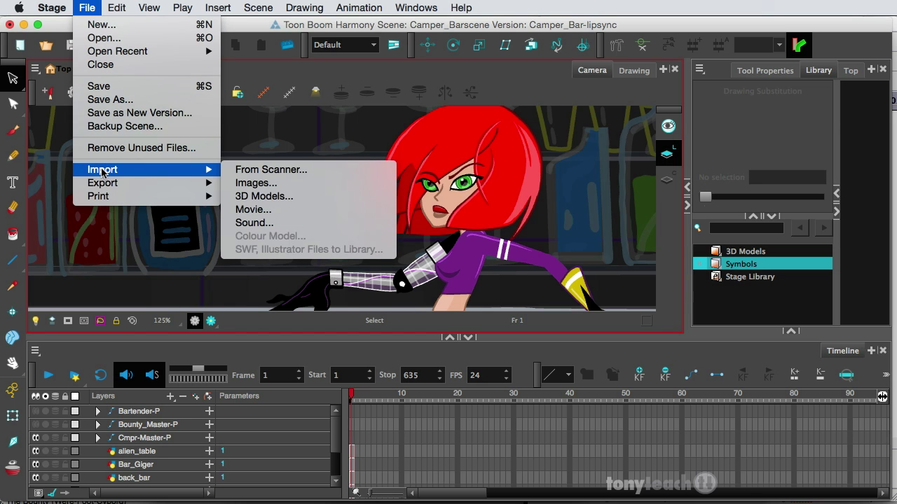
pyautogui.click(250, 223)
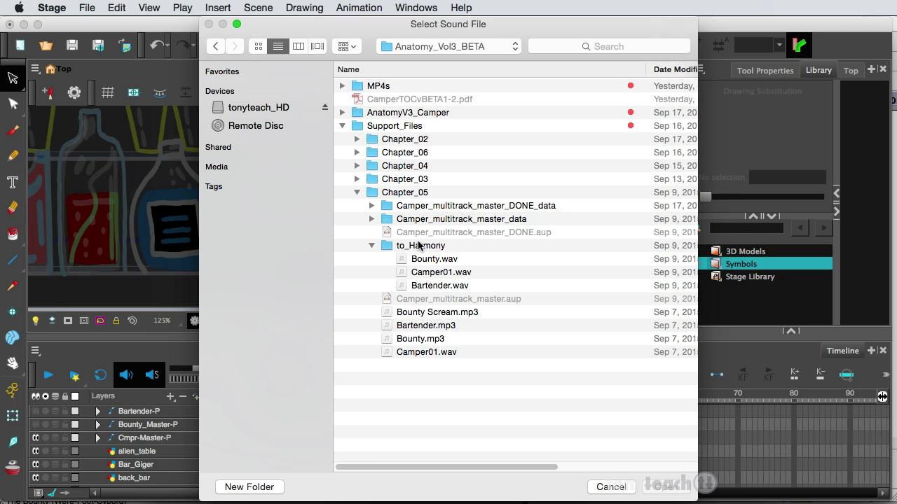
pyautogui.click(451, 275)
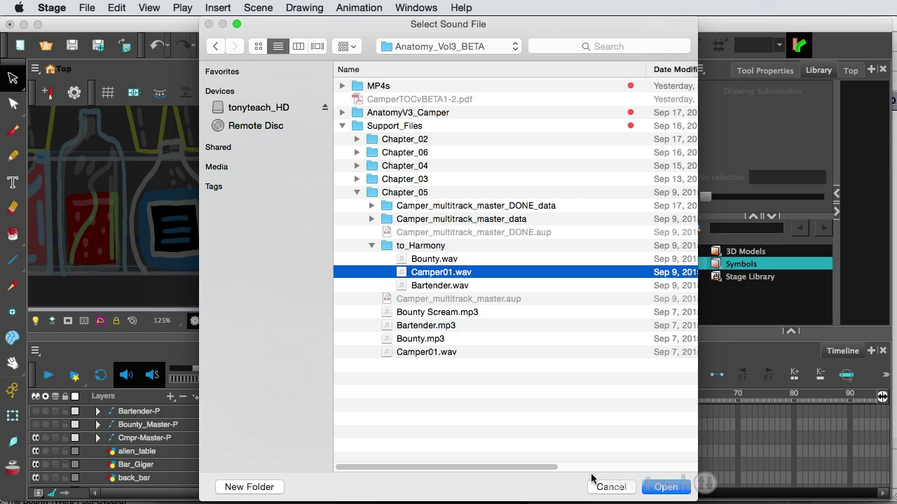
pyautogui.click(666, 491)
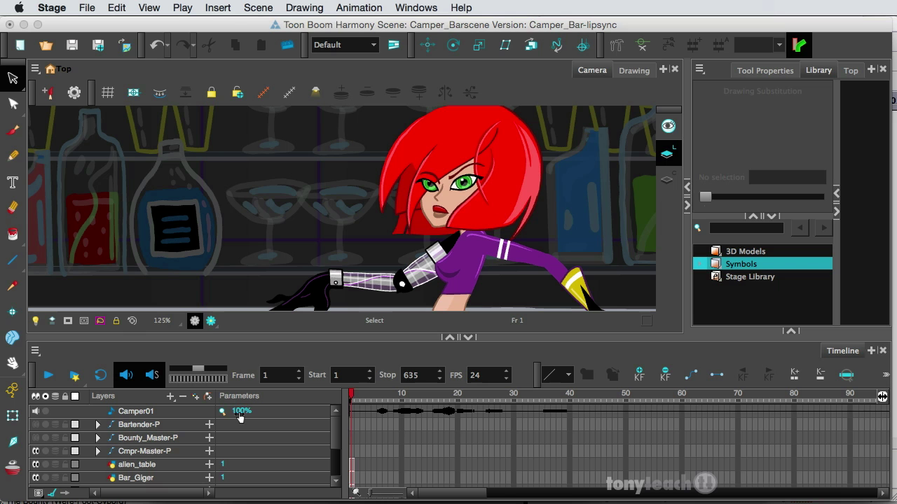
# Raise the Camper01 layer's volume parameter from 100% to 150%
pyautogui.moveTo(240, 416)
pyautogui.mouseDown()
pyautogui.moveTo(259, 413)
pyautogui.moveTo(243, 414)
pyautogui.mouseUp()
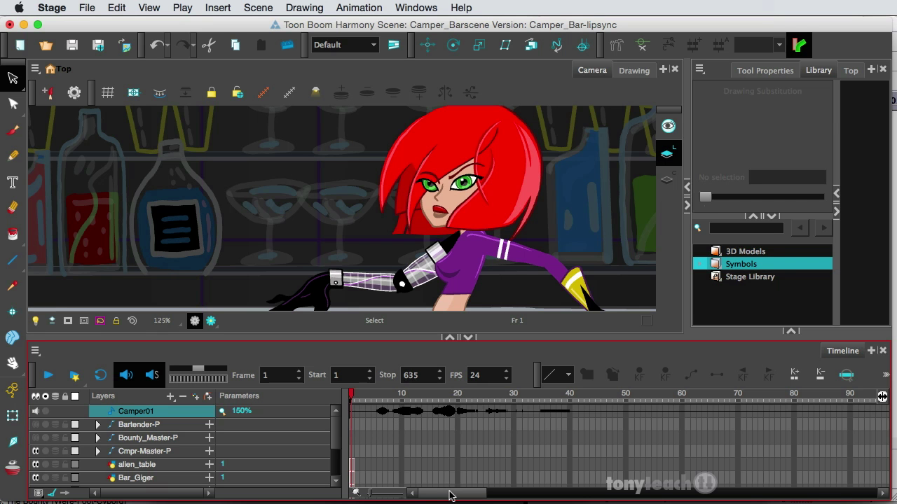
pyautogui.moveTo(449, 496); pyautogui.dragTo(473, 497)
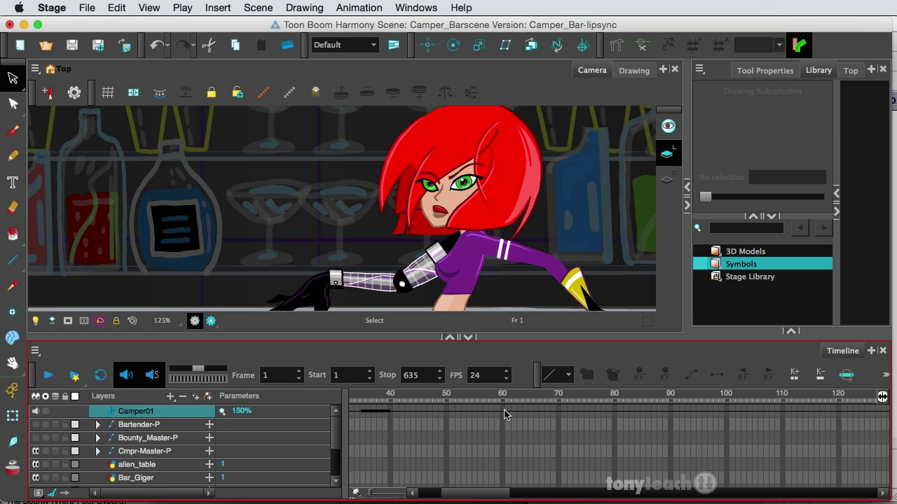
# Select all layers at frame 60 and extend their exposures to frame 60 in Insert mode
pyautogui.click(505, 414)
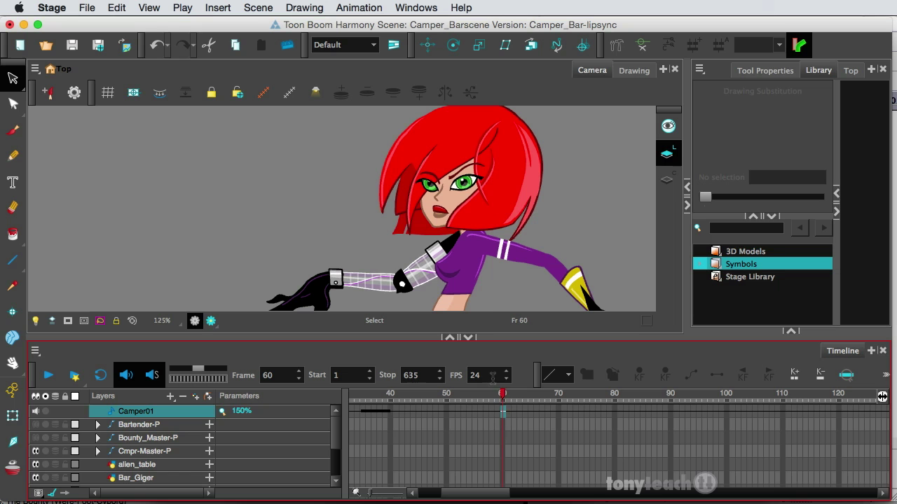
pyautogui.scroll(-3, 509, 438)
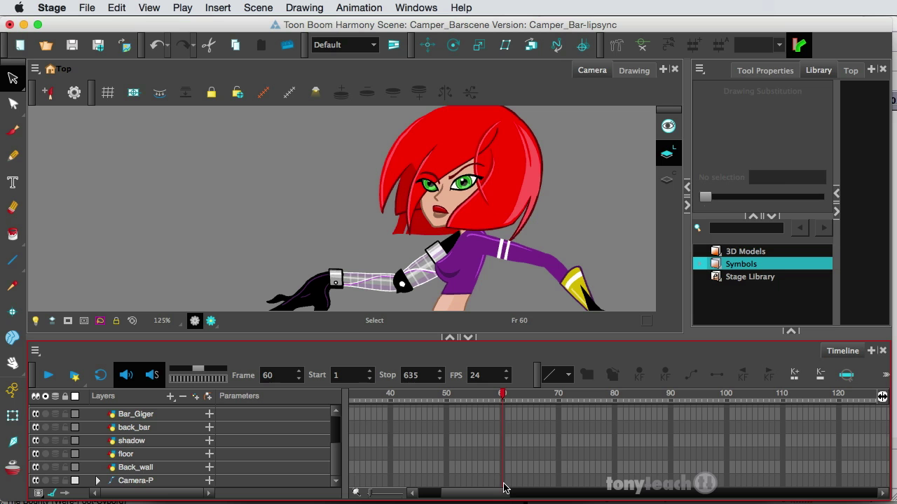
pyautogui.press('super+a')
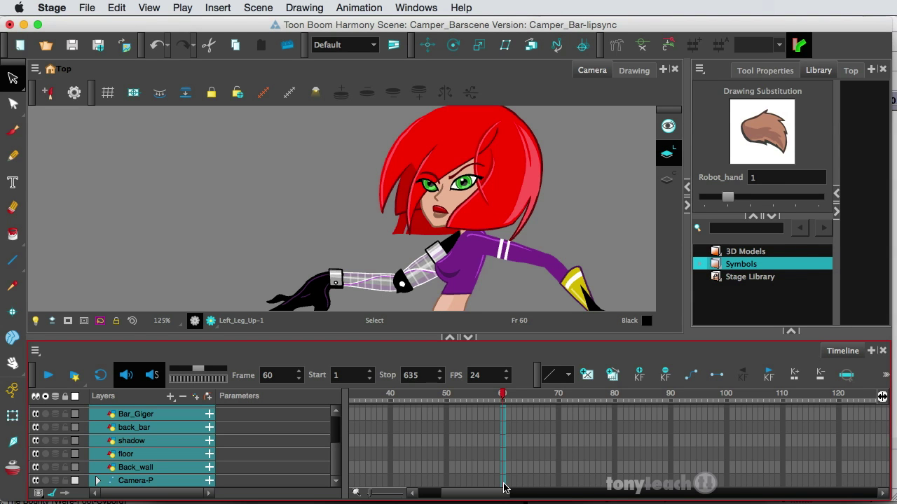
pyautogui.press('F5')
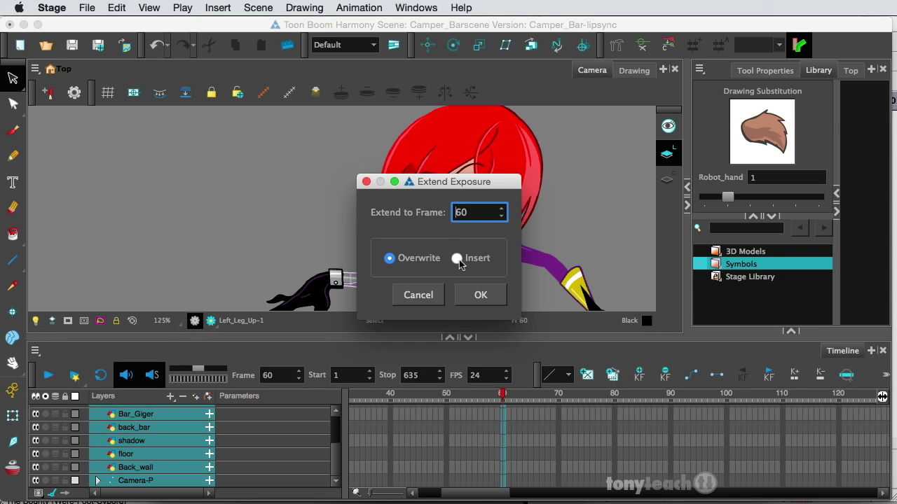
pyautogui.click(456, 258)
pyautogui.click(479, 295)
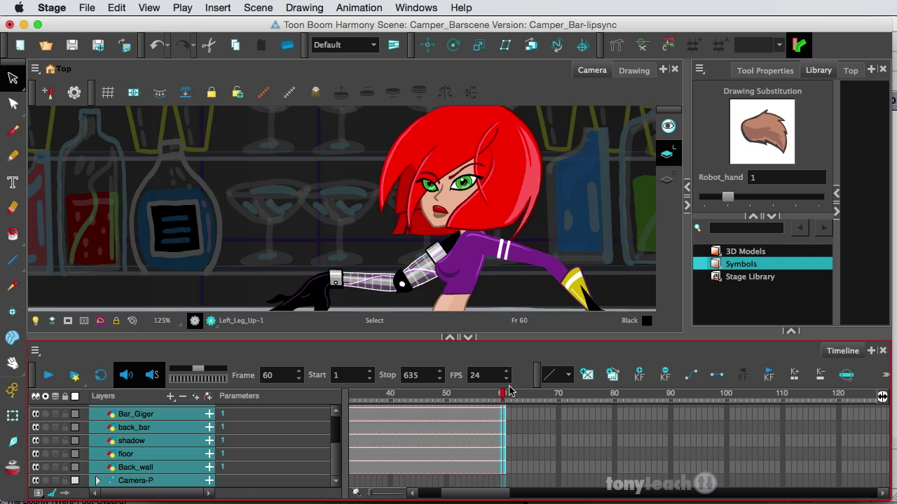
# Set the Scene Length to 60 frames
pyautogui.click(272, 6)
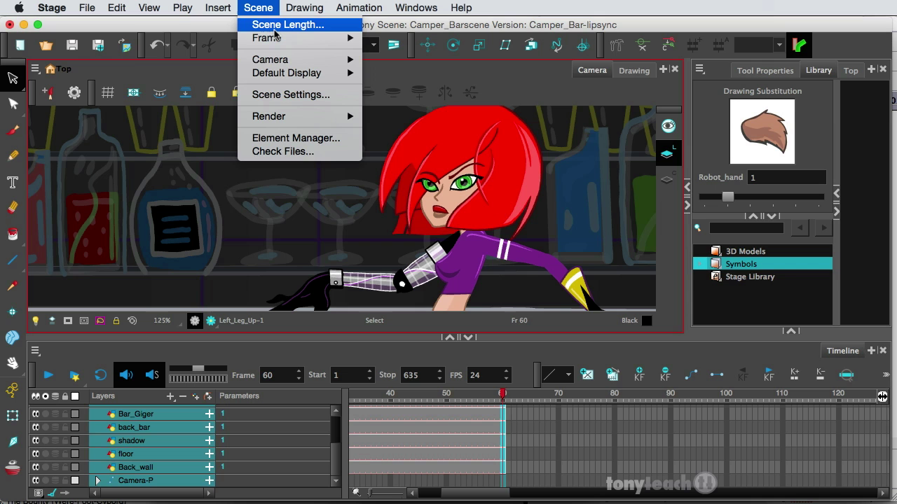
pyautogui.click(277, 26)
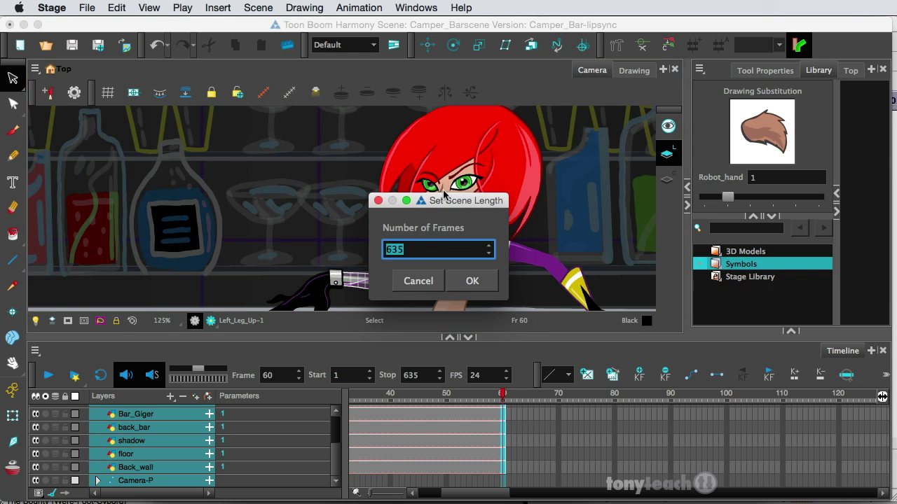
pyautogui.write('60')
pyautogui.click(472, 289)
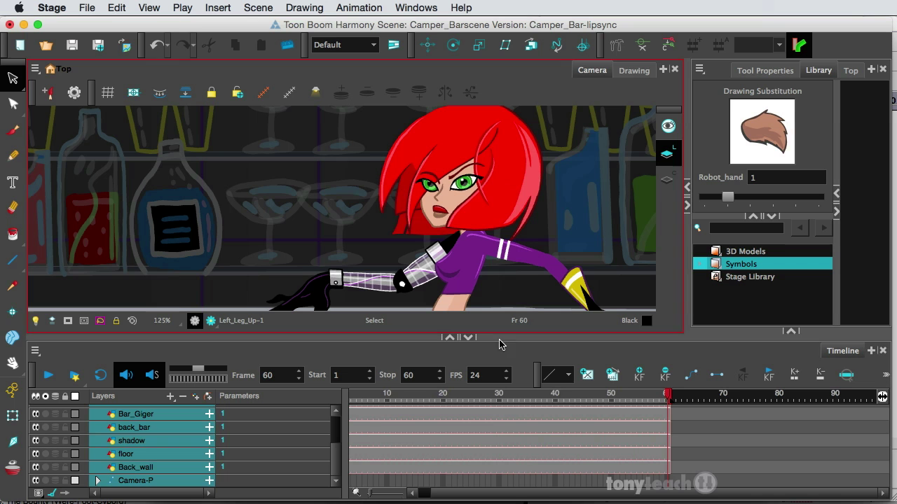
pyautogui.moveTo(435, 492)
pyautogui.mouseDown()
pyautogui.moveTo(450, 498)
pyautogui.moveTo(386, 496)
pyautogui.mouseUp()
pyautogui.scroll(3, 342, 434)
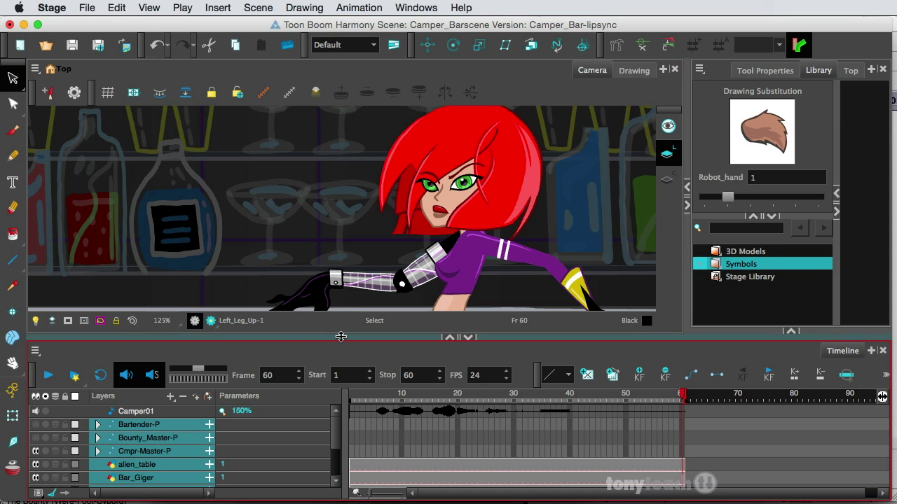
# Select Camper's mouth drawing with the Transform tool and zoom in on it
pyautogui.click(12, 415)
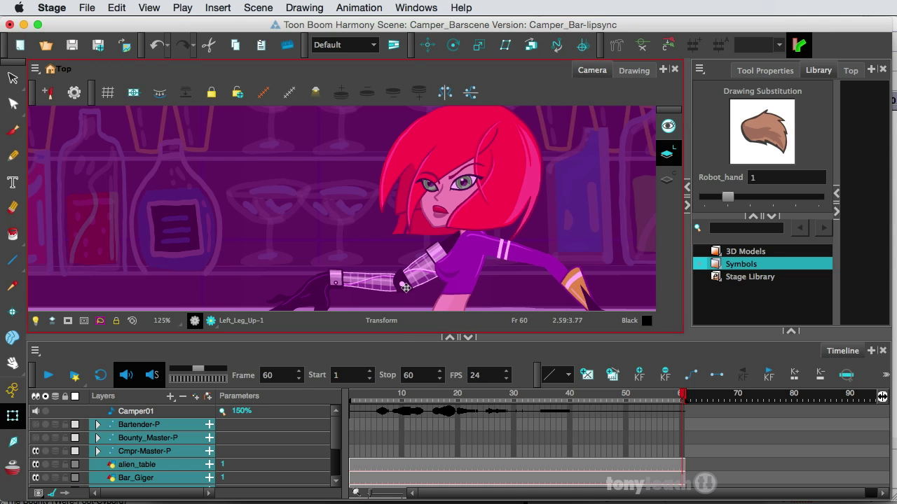
pyautogui.click(410, 250)
pyautogui.click(439, 212)
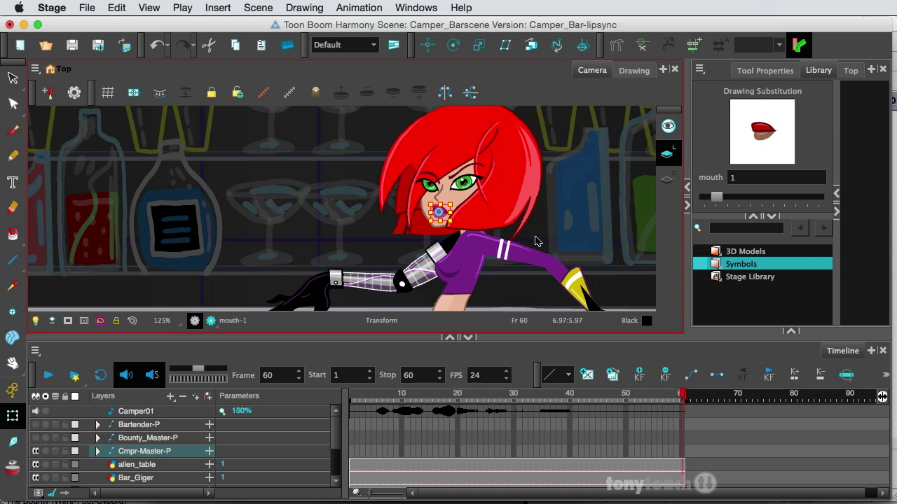
pyautogui.scroll(3, 502, 232)
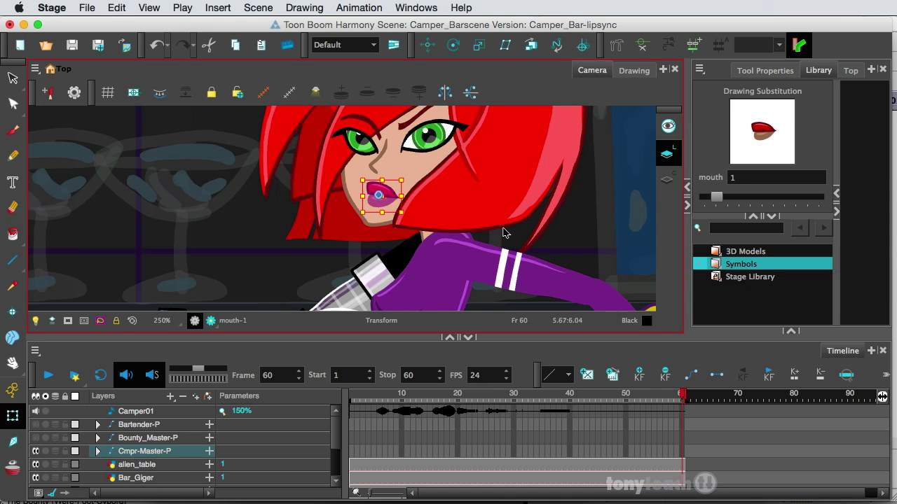
pyautogui.click(815, 73)
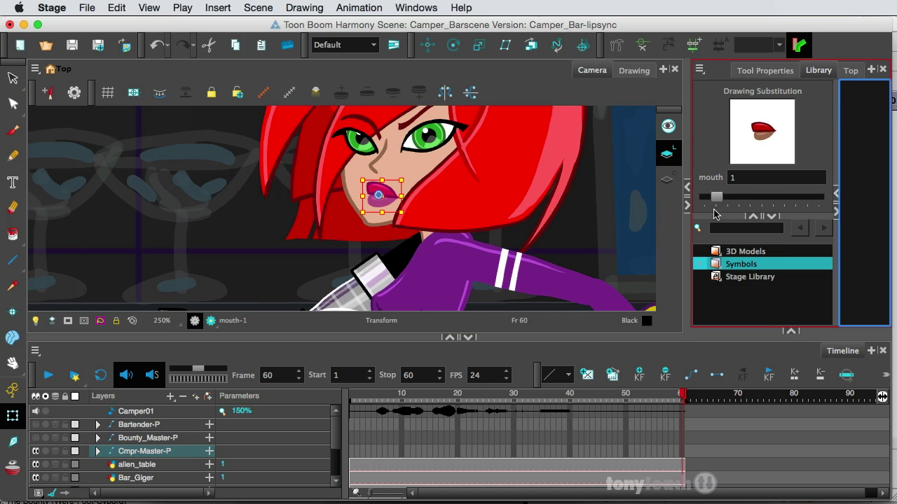
# Cycle the mouth through drawings 6, 7 and 9, ending back on drawing 1
pyautogui.moveTo(717, 197); pyautogui.dragTo(739, 197)
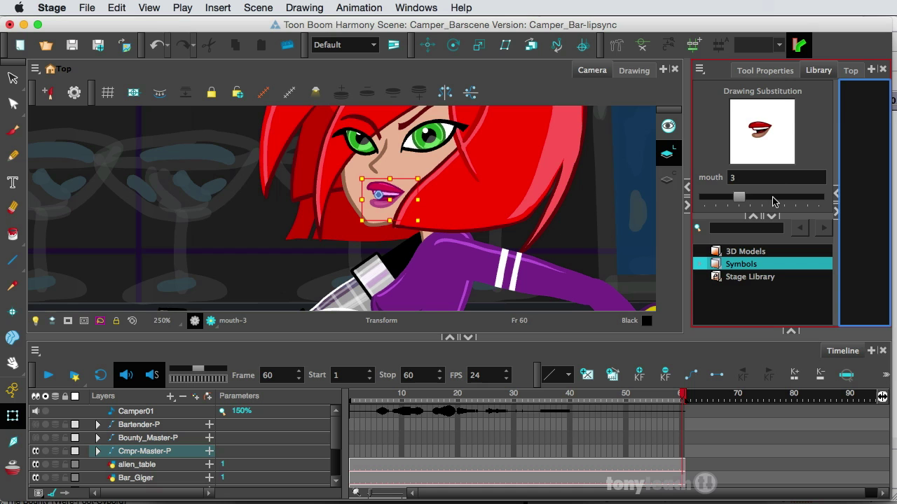
pyautogui.click(772, 196)
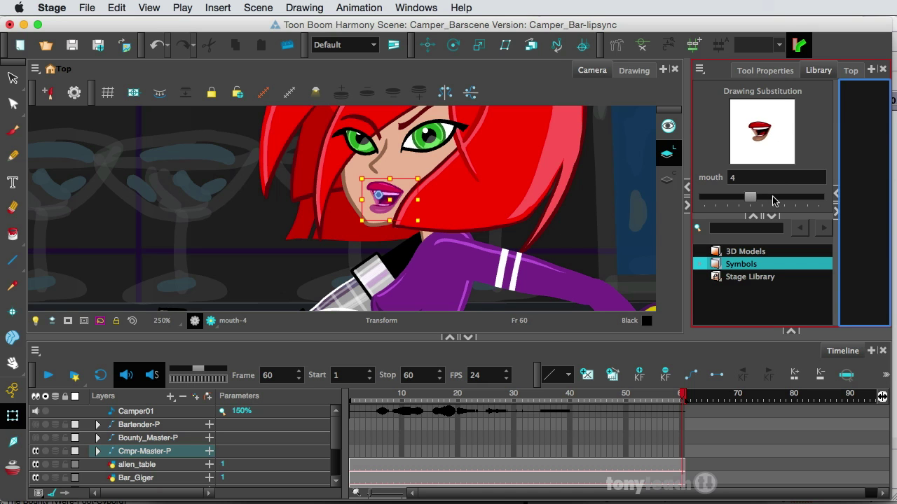
pyautogui.press('Right')
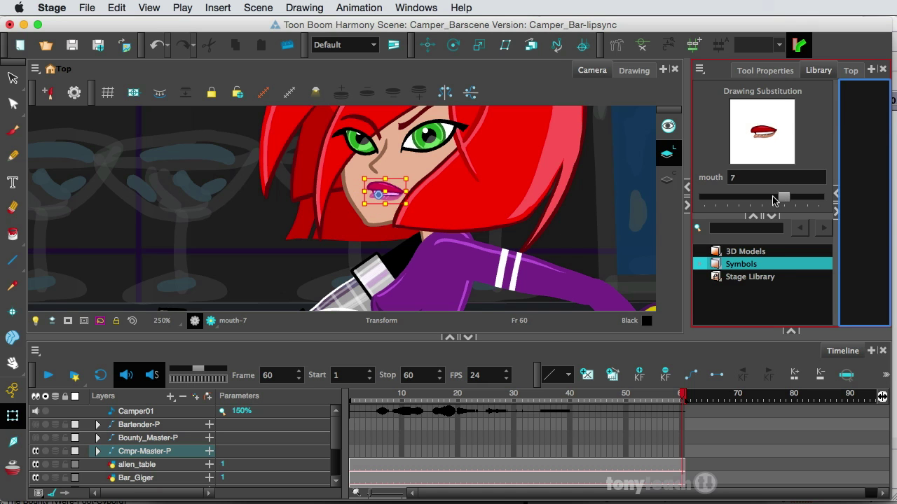
pyautogui.press('Right')
pyautogui.press('Right')
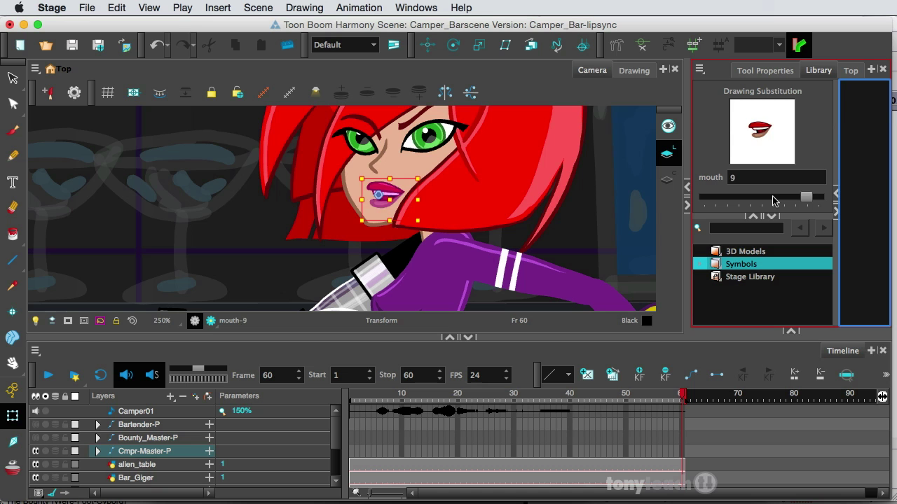
pyautogui.click(771, 196)
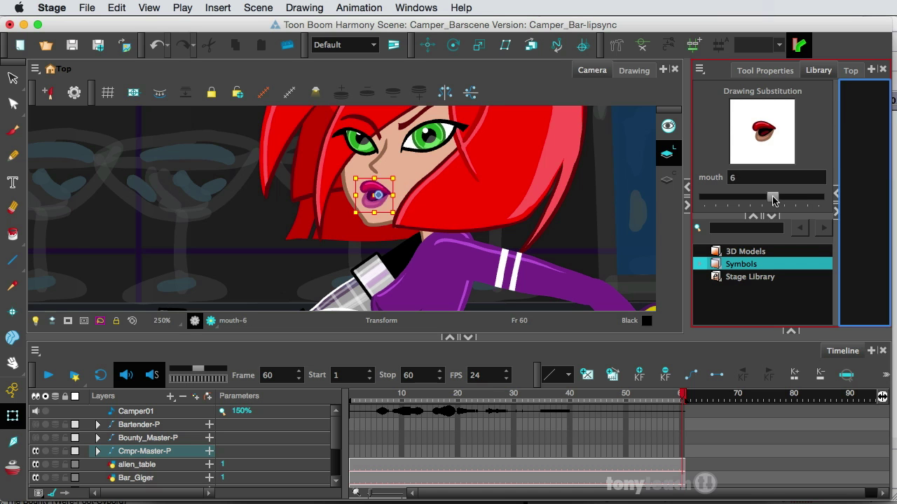
pyautogui.press('Left')
pyautogui.press('Left')
pyautogui.press('Left')
pyautogui.press('Left')
pyautogui.press('Left')
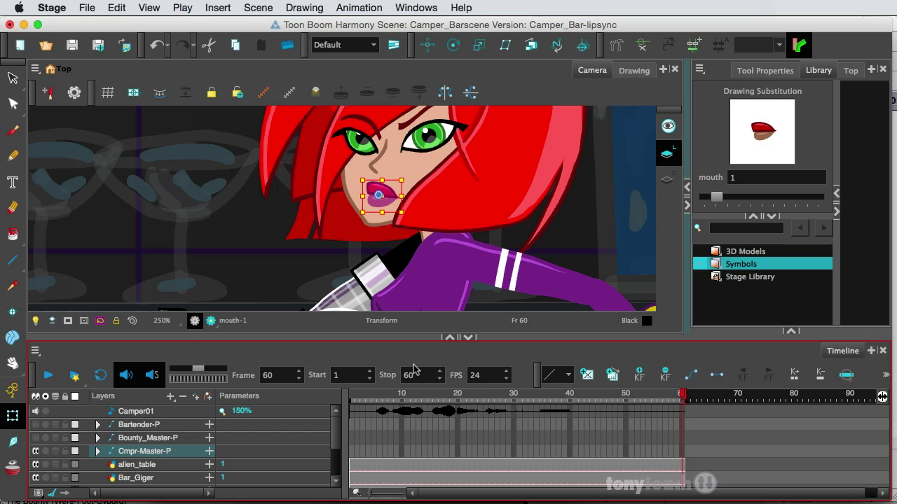
pyautogui.click(357, 416)
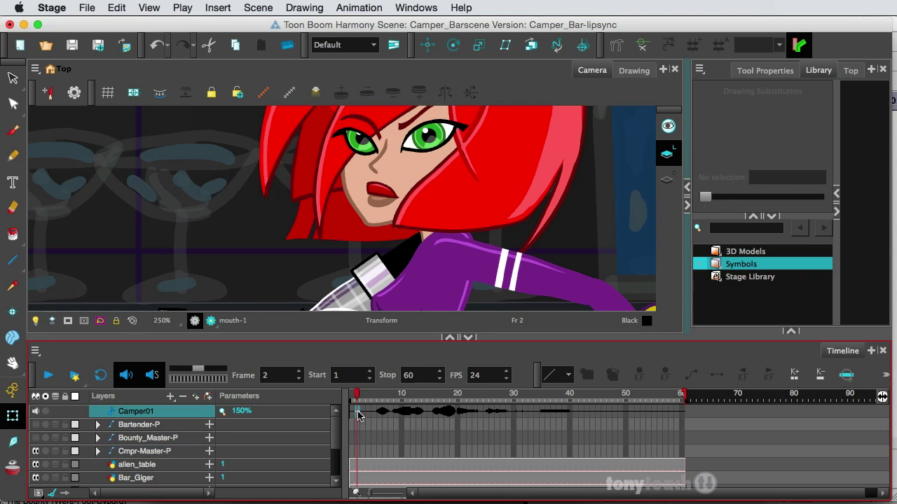
pyautogui.rightClick(357, 416)
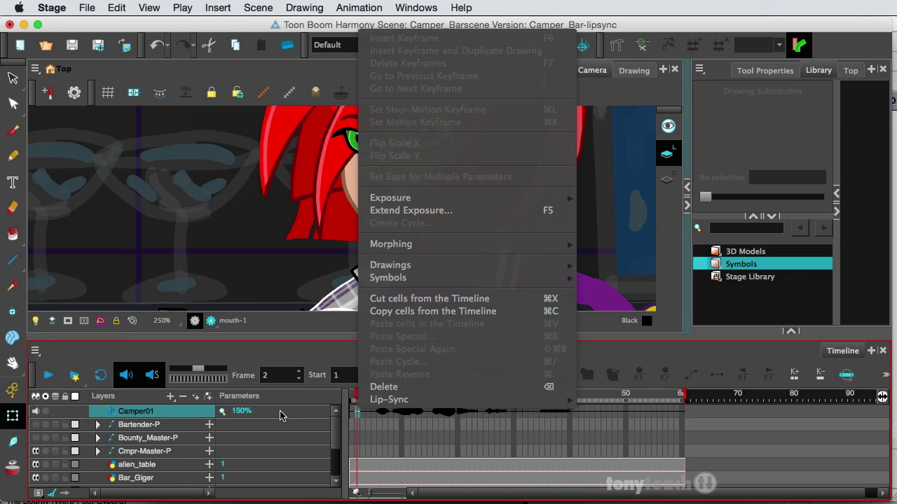
pyautogui.moveTo(386, 409)
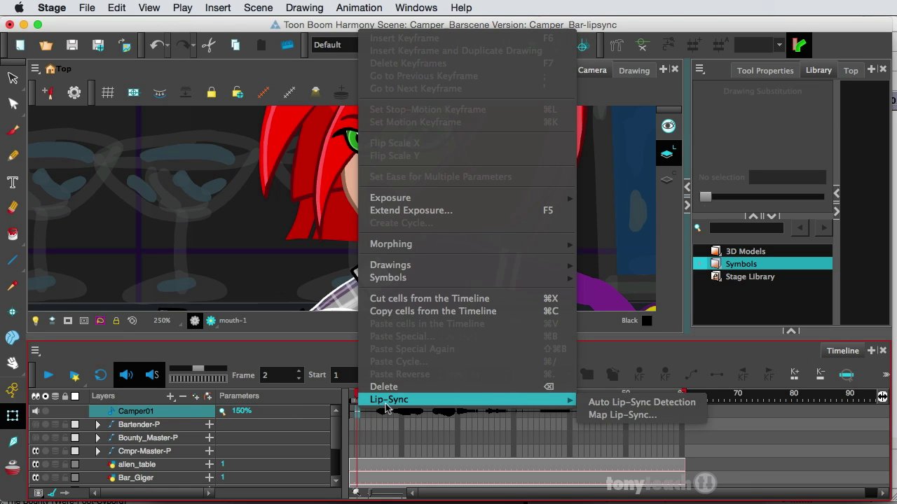
pyautogui.click(607, 405)
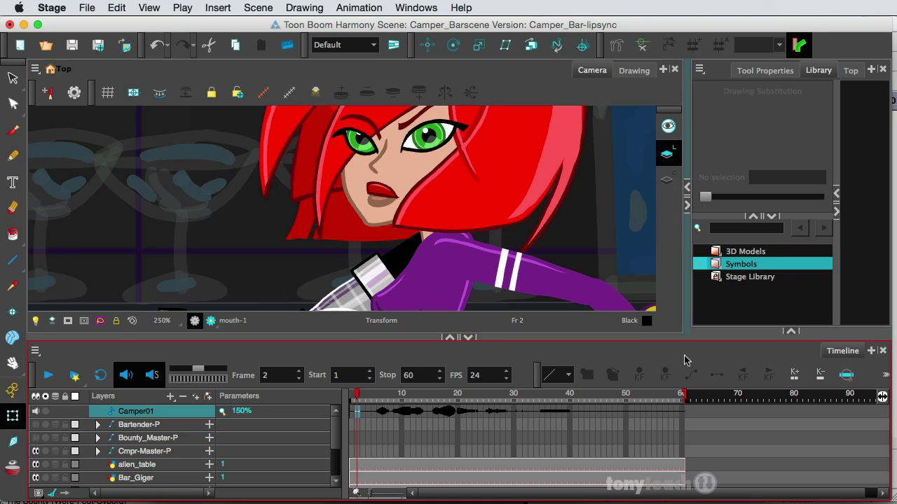
pyautogui.rightClick(355, 411)
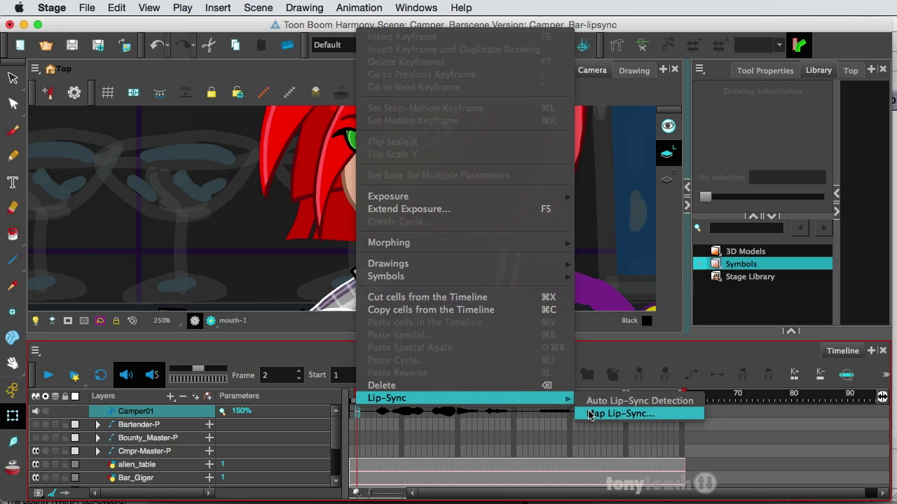
pyautogui.click(620, 413)
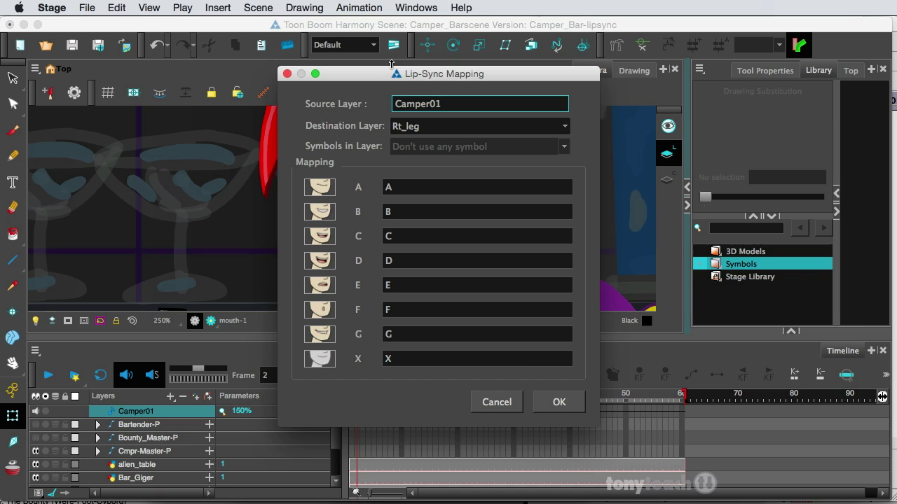
pyautogui.moveTo(395, 77); pyautogui.dragTo(573, 27)
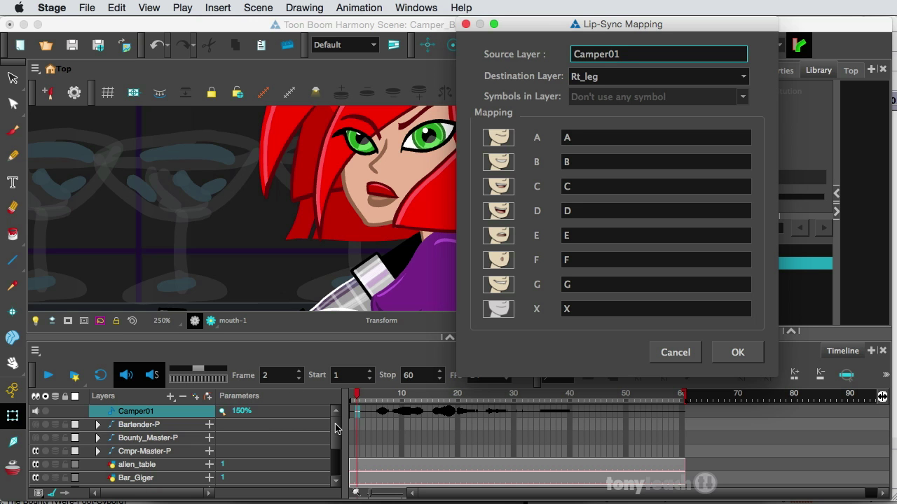
# Cancel the Lip-Sync Mapping dialog and expand the Cmpr-Master-P group
pyautogui.click(662, 354)
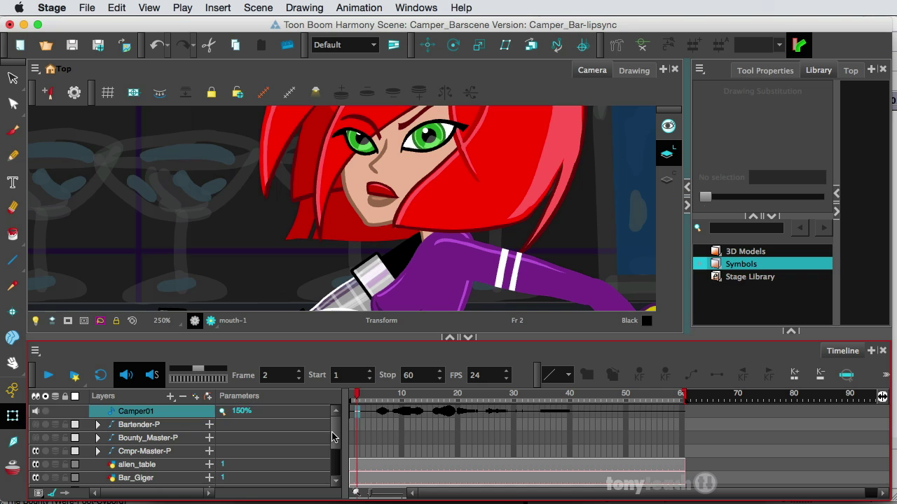
pyautogui.scroll(-1, 334, 442)
pyautogui.scroll(-1, 334, 443)
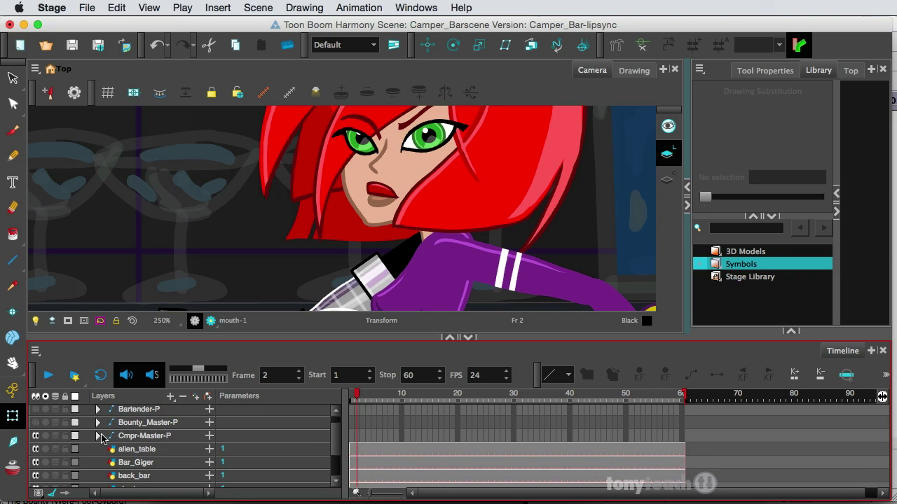
pyautogui.click(100, 436)
# Expand Cmpr-Upr-Body-P and Cmpr-Torso-Bone, then select Camper's mouth layer
pyautogui.scroll(-1, 151, 450)
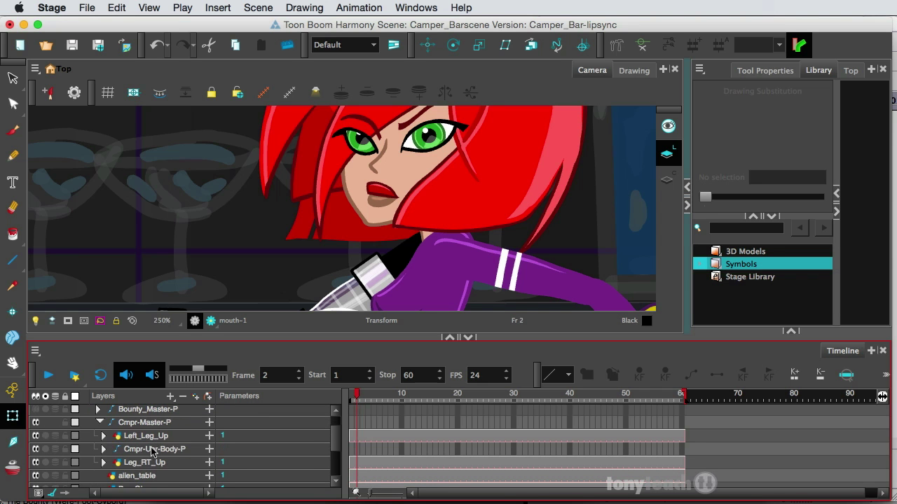
pyautogui.scroll(-1, 151, 452)
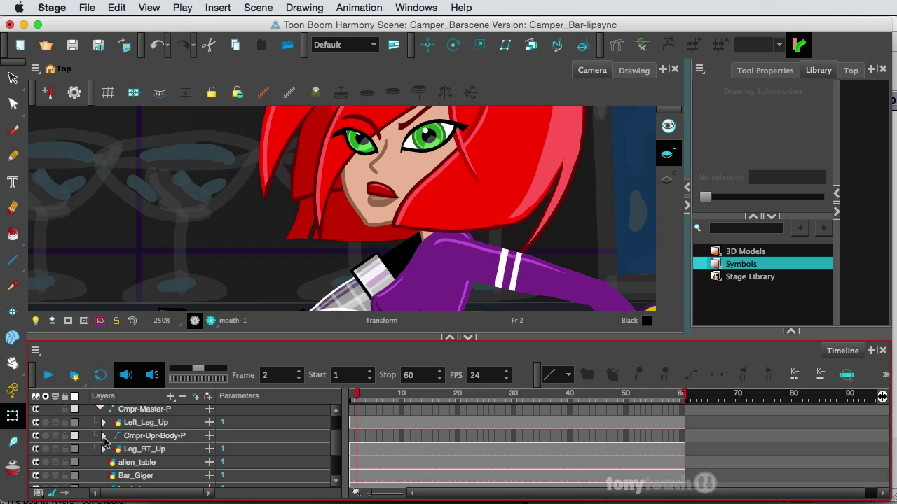
pyautogui.click(104, 437)
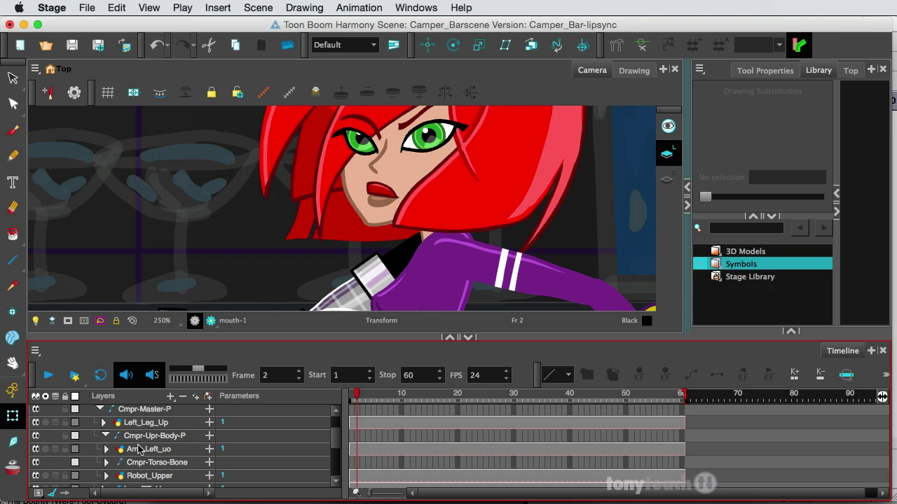
pyautogui.scroll(-1, 138, 449)
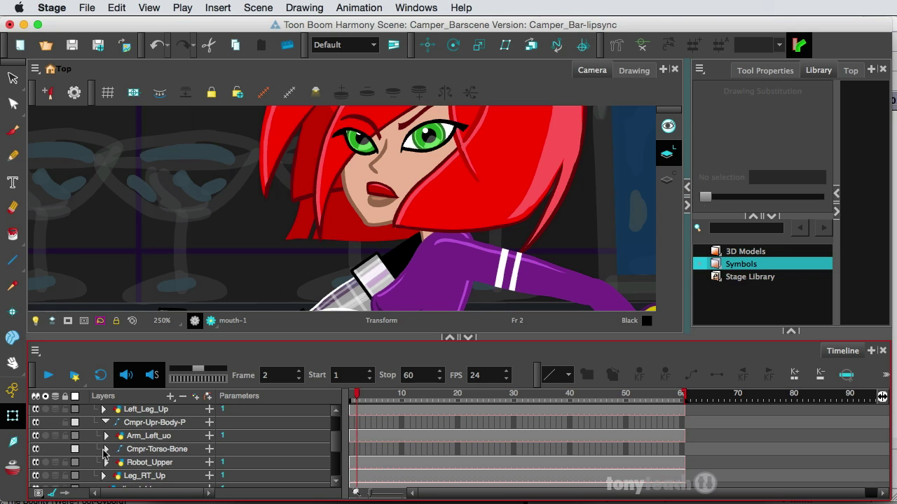
pyautogui.click(106, 451)
pyautogui.scroll(-1, 140, 461)
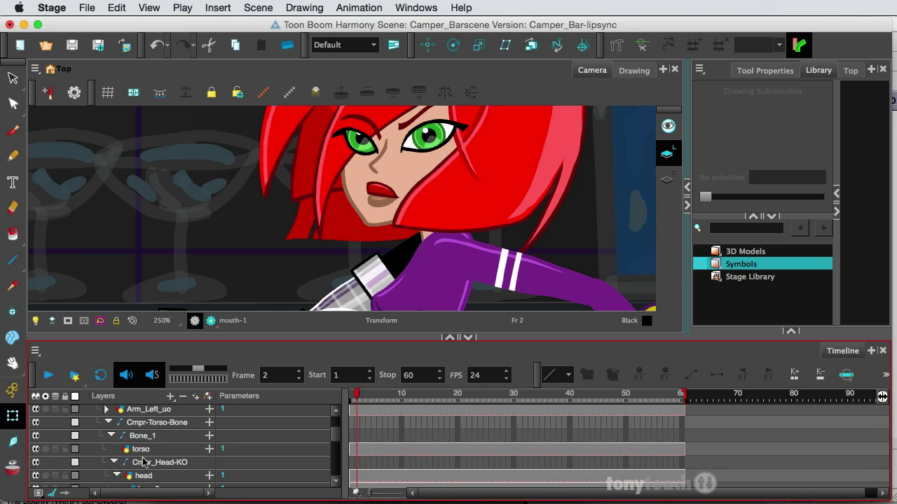
pyautogui.scroll(-3, 143, 462)
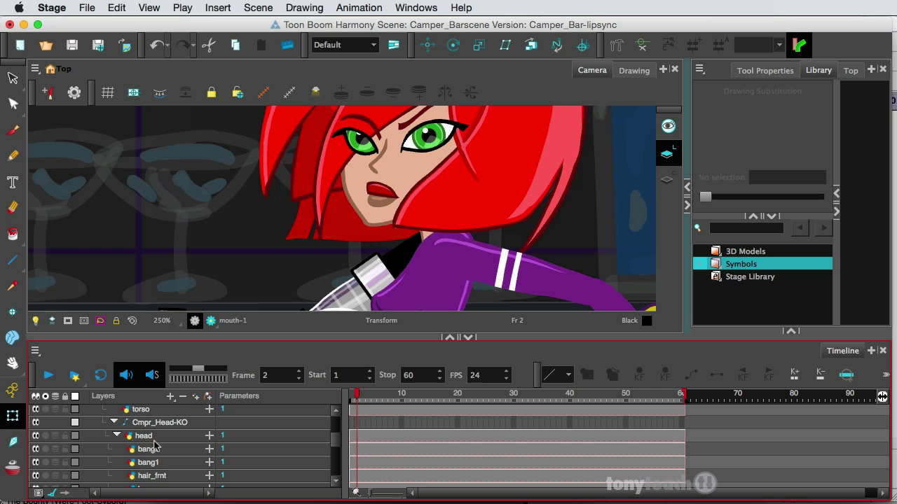
pyautogui.scroll(-4, 155, 452)
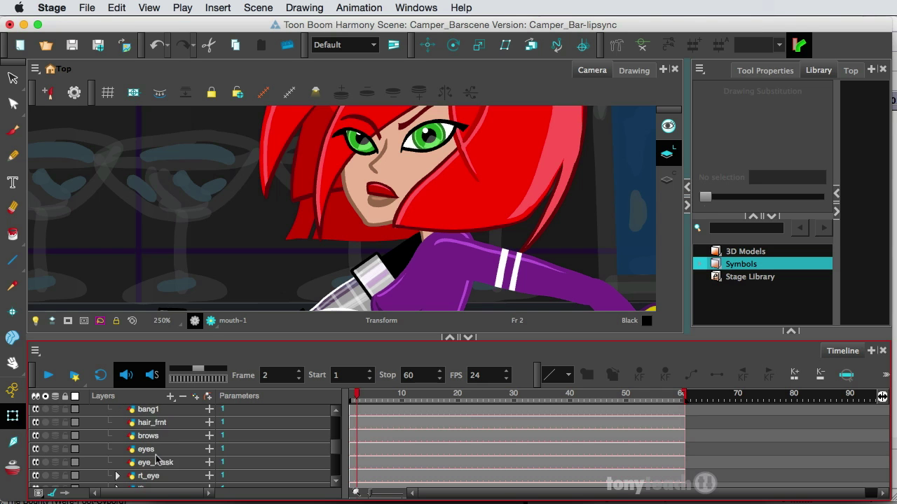
pyautogui.scroll(-4, 156, 461)
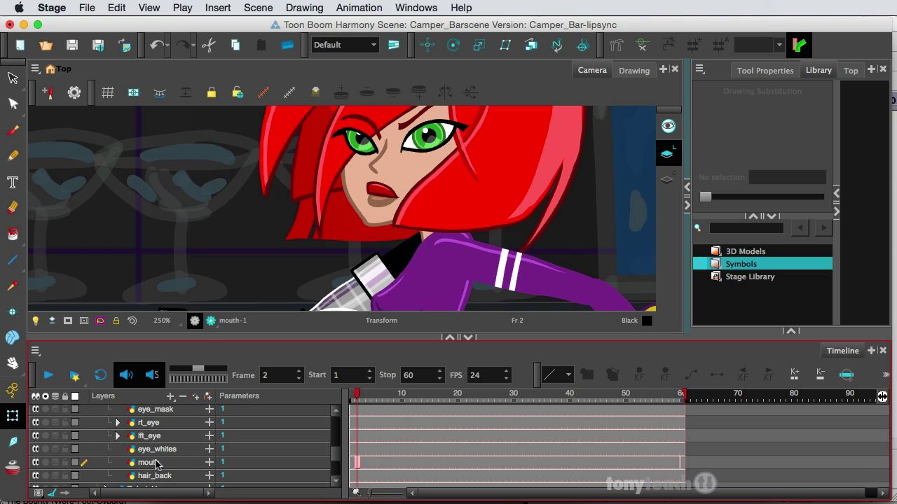
pyautogui.click(156, 463)
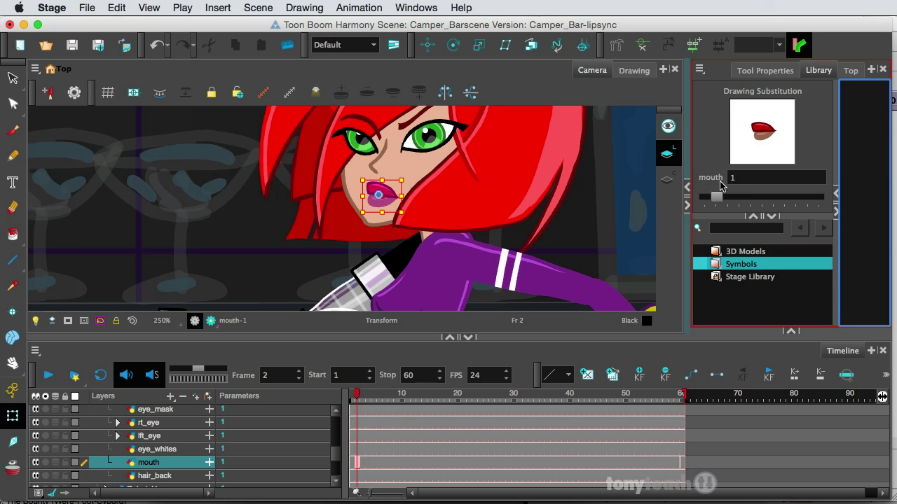
# Bring up Lip-Sync > Map Lip-Sync for the Camper01 sound layer
pyautogui.scroll(3, 444, 425)
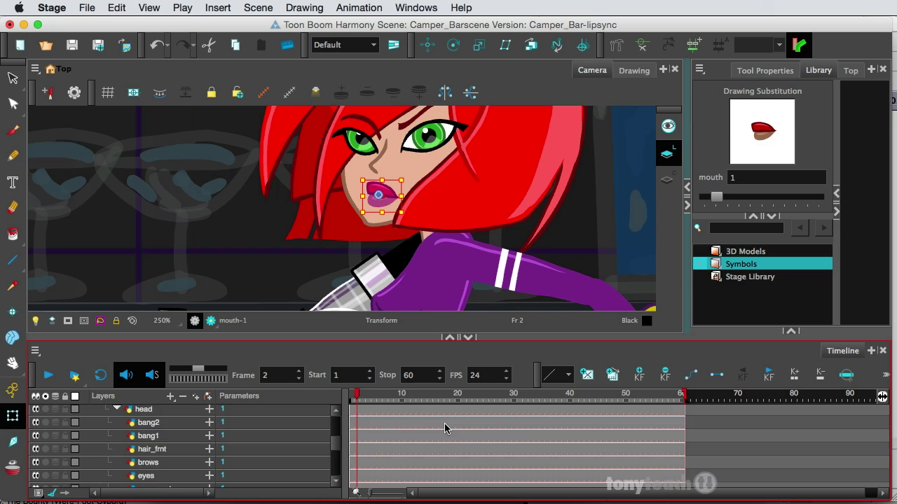
pyautogui.scroll(10, 444, 424)
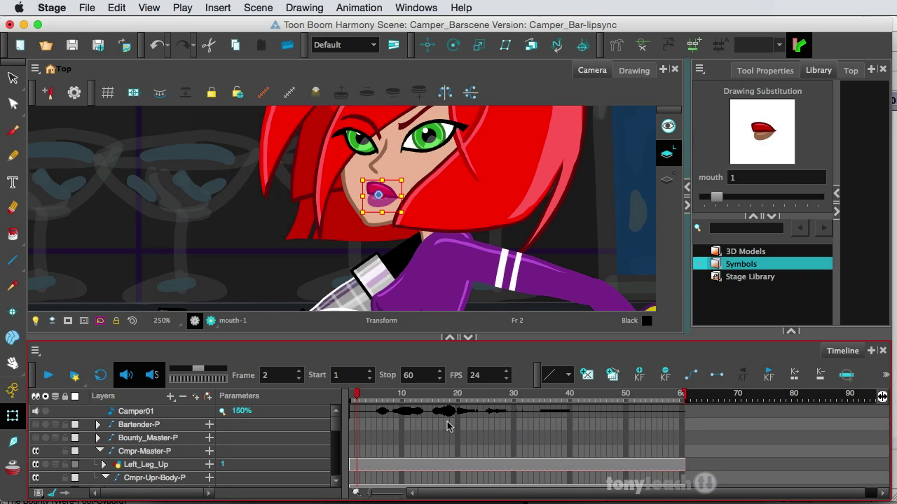
pyautogui.click(359, 413)
pyautogui.rightClick(359, 413)
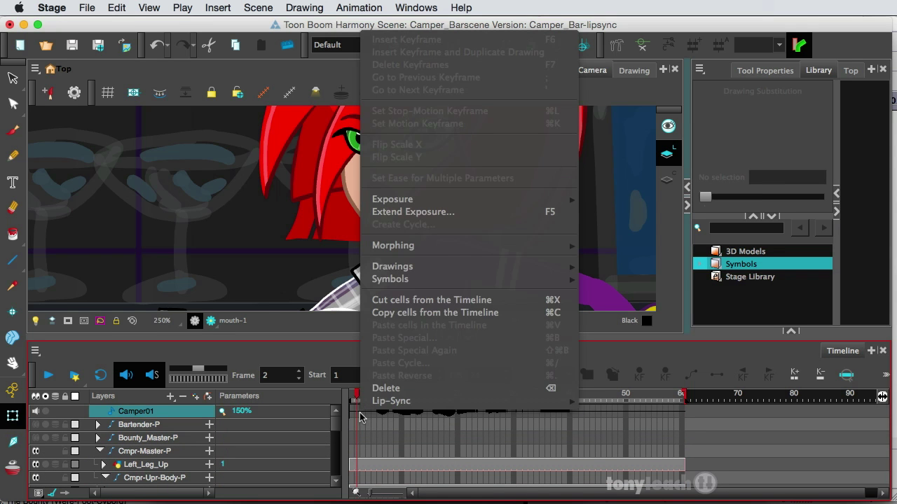
pyautogui.moveTo(392, 407)
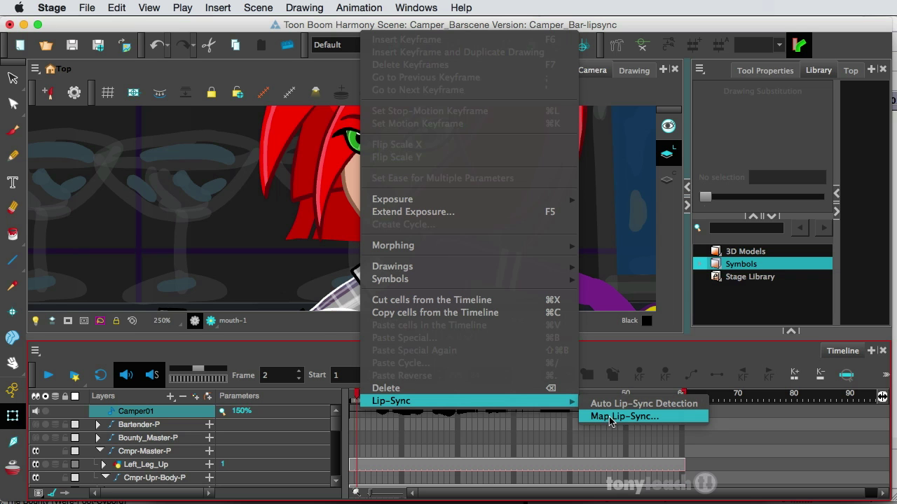
pyautogui.click(610, 419)
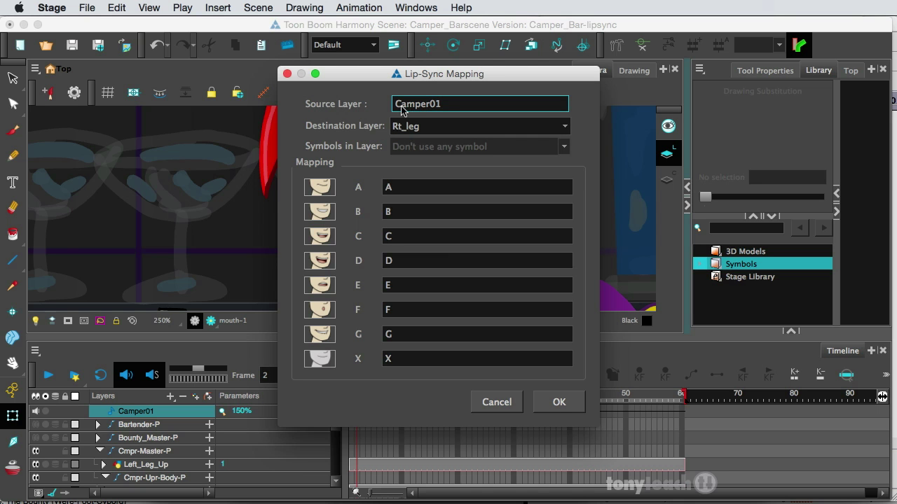
# Change the Lip-Sync Mapping destination layer from Rt_leg to mouth
pyautogui.click(569, 131)
pyautogui.moveTo(555, 140); pyautogui.dragTo(551, 201)
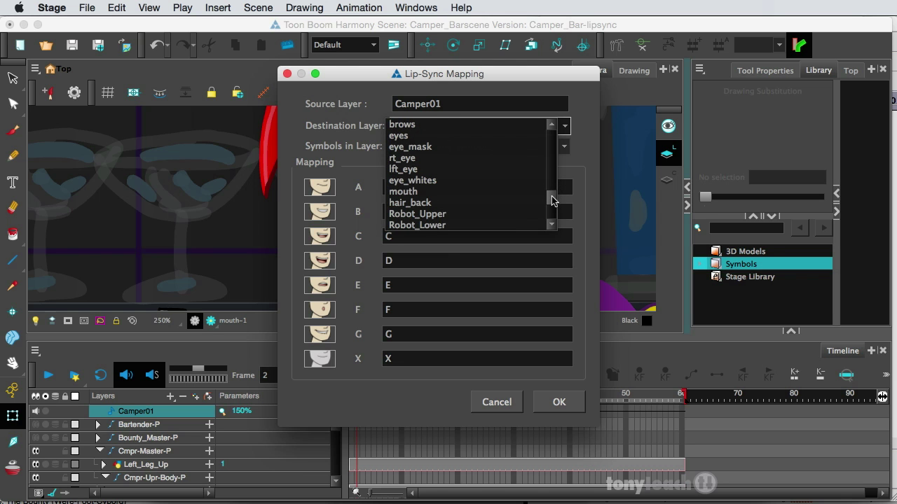
pyautogui.click(397, 191)
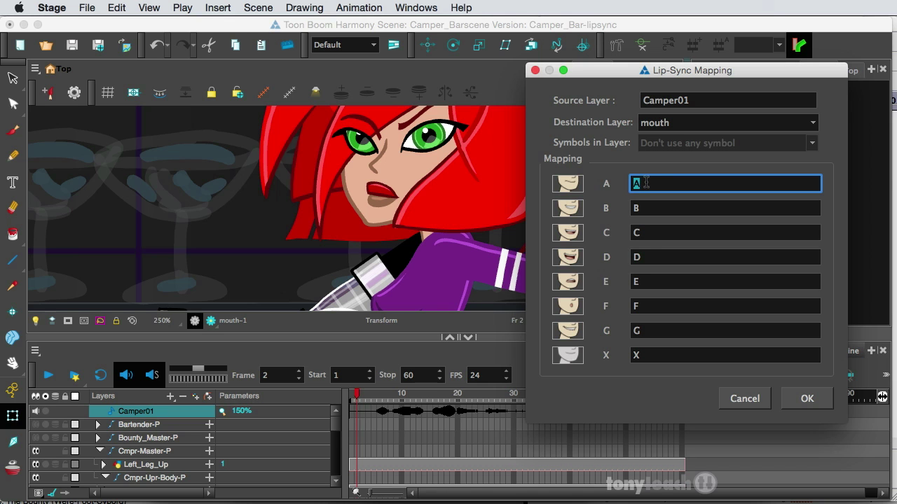
# Enter drawing numbers 1 through 7 for mouth shapes A–G and 8 for X in the Mapping fields
pyautogui.write('1')
pyautogui.click(646, 208)
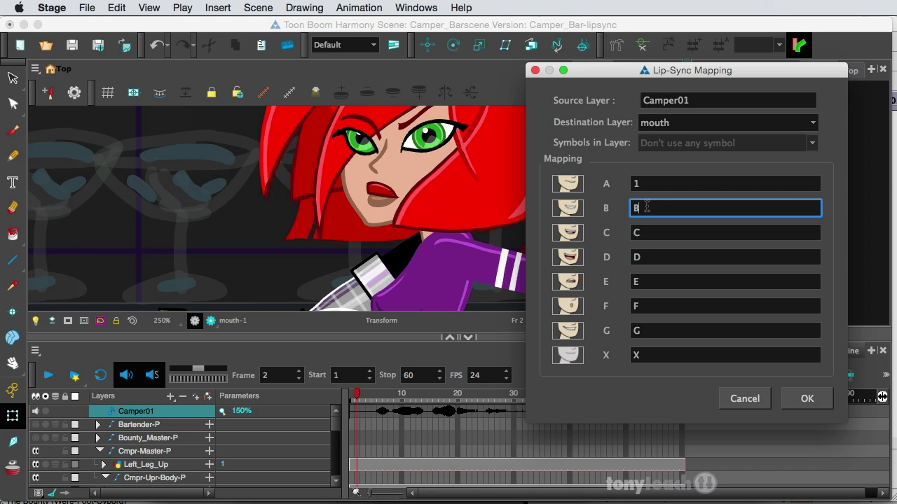
pyautogui.write('2')
pyautogui.click(651, 232)
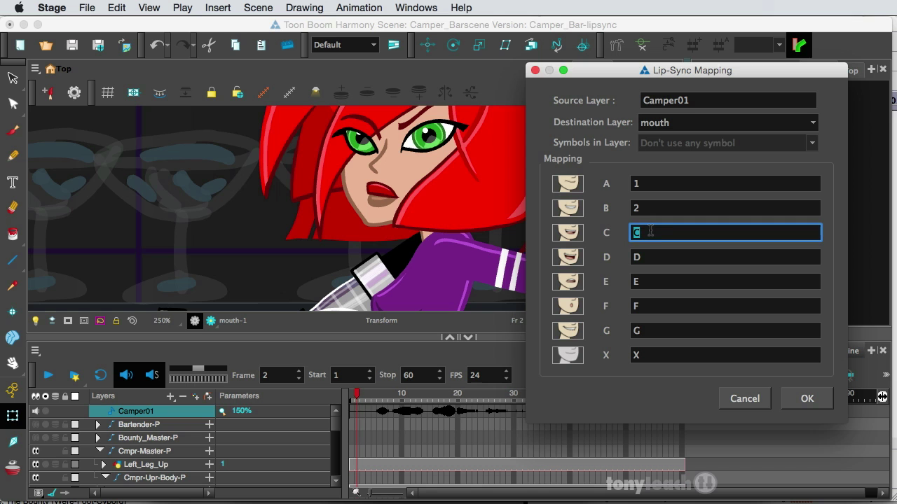
pyautogui.write('3')
pyautogui.click(650, 257)
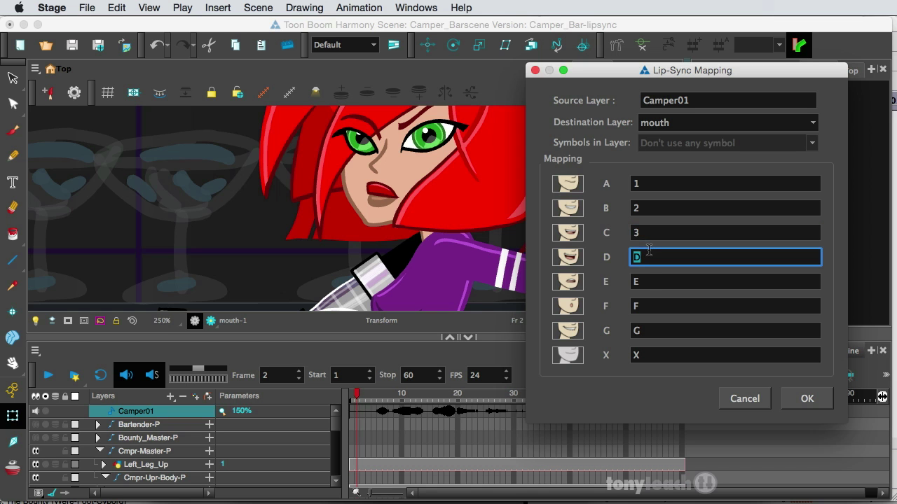
pyautogui.write('4')
pyautogui.click(648, 284)
pyautogui.write('5')
pyautogui.click(649, 306)
pyautogui.write('6')
pyautogui.click(651, 331)
pyautogui.write('7')
pyautogui.click(651, 355)
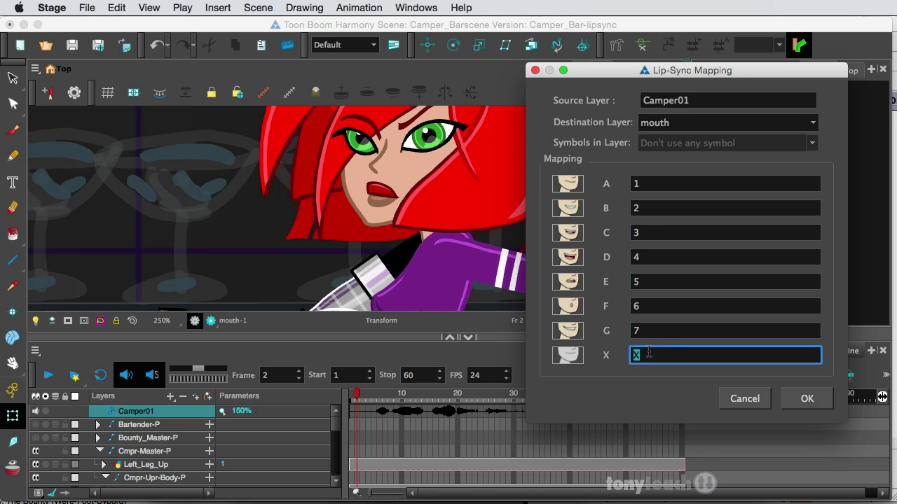
pyautogui.write('8')
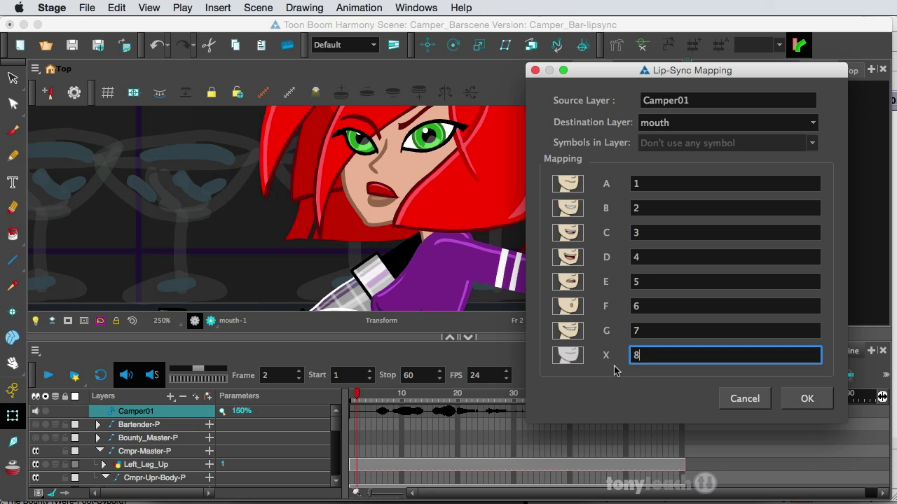
# Apply the lip-sync mapping to the mouth layer, return to frame 1, and scroll down to the mouth layer
pyautogui.click(802, 398)
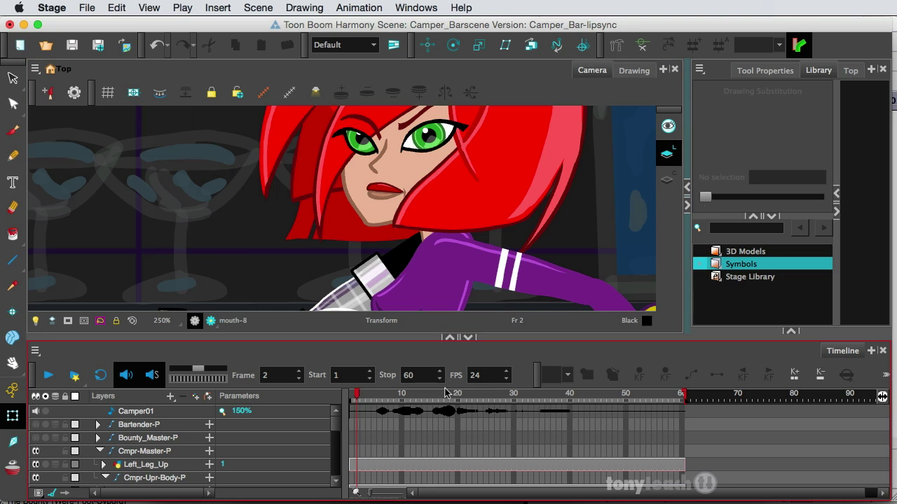
pyautogui.click(351, 397)
pyautogui.moveTo(335, 430); pyautogui.dragTo(335, 460)
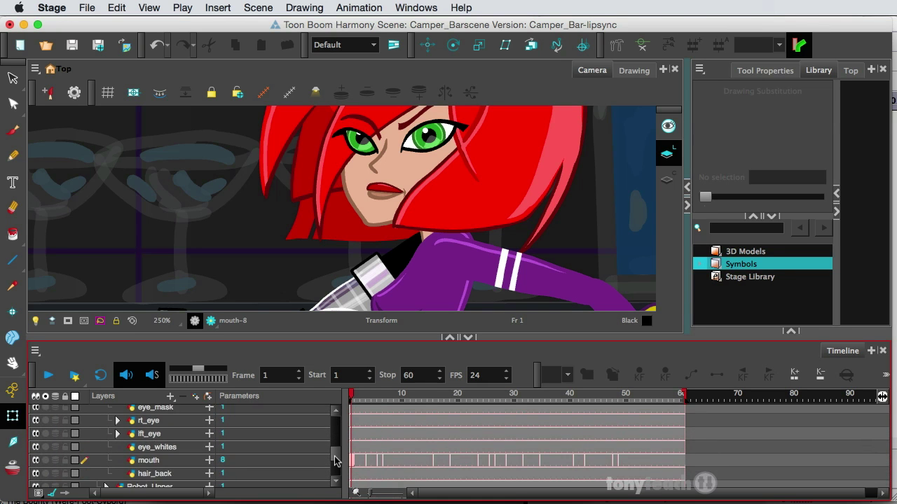
# Play the lip-synced dialogue, then scrub the timeline to frame 48 to inspect the mouth
pyautogui.click(47, 373)
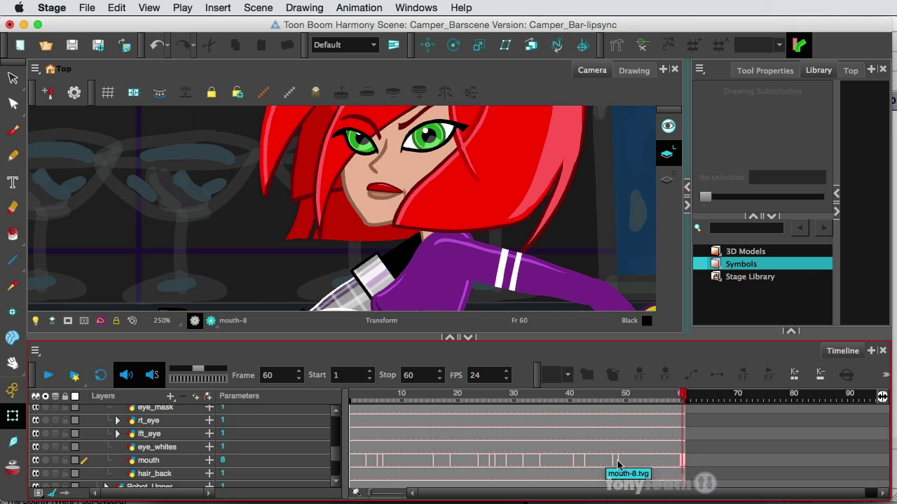
pyautogui.click(574, 398)
pyautogui.moveTo(574, 398); pyautogui.dragTo(614, 401)
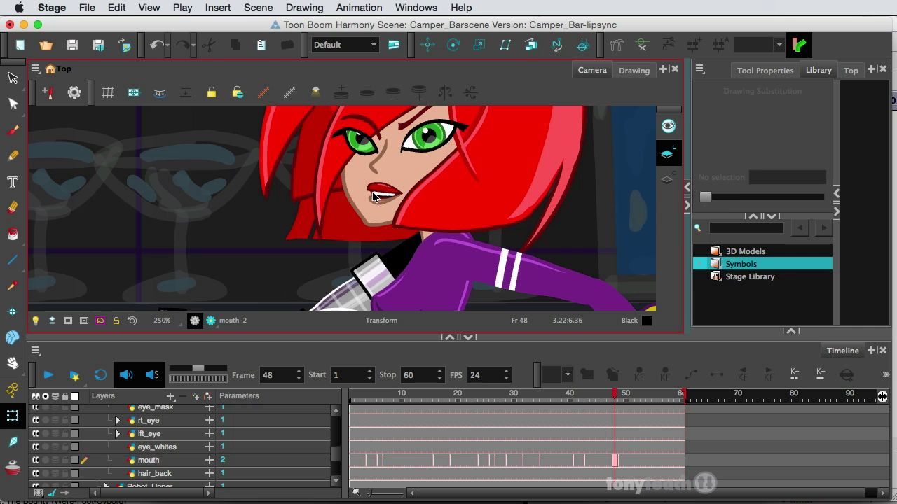
# Select the mouth and swap its frame 48 drawing to mouth drawing 1 via Drawing Substitution
pyautogui.click(374, 196)
pyautogui.click(726, 200)
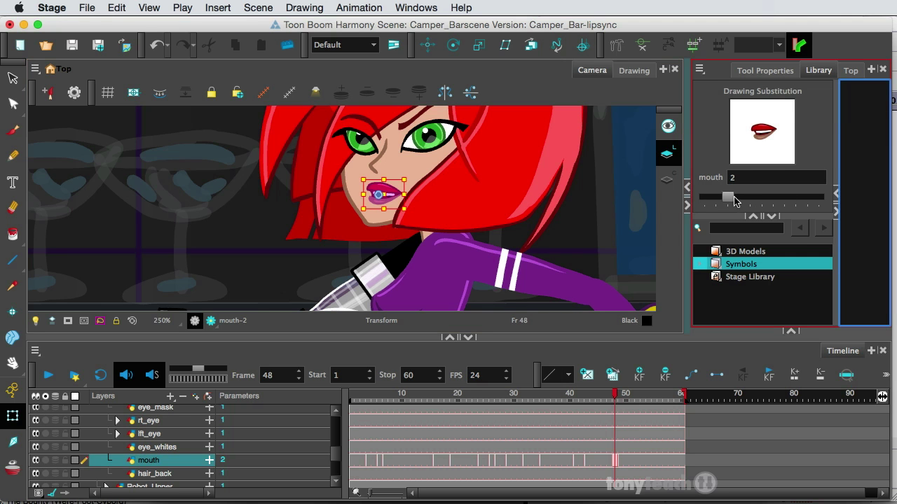
pyautogui.click(266, 464)
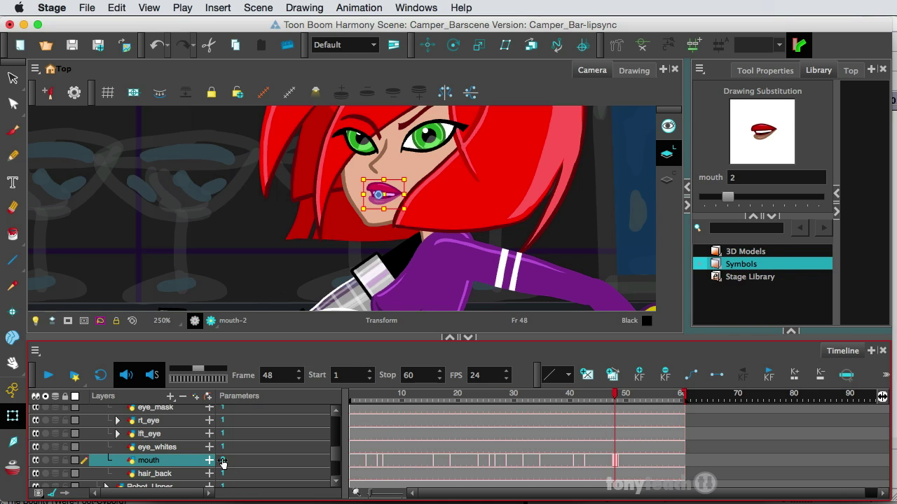
pyautogui.moveTo(223, 462); pyautogui.dragTo(284, 464)
pyautogui.moveTo(729, 196)
pyautogui.mouseDown()
pyautogui.moveTo(800, 201)
pyautogui.moveTo(717, 203)
pyautogui.mouseUp()
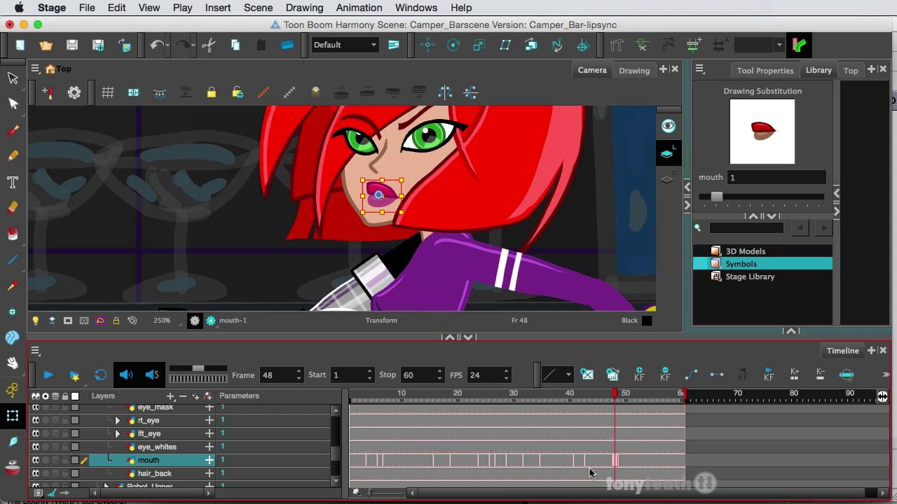
pyautogui.press(']')
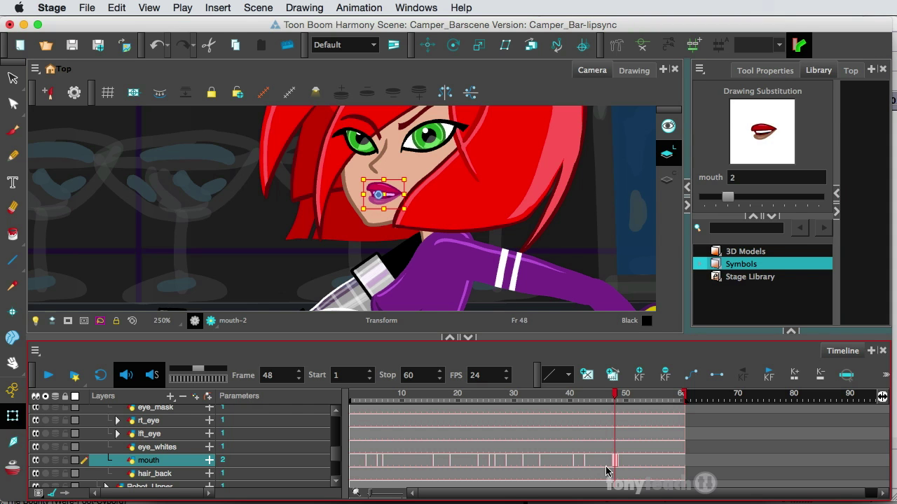
pyautogui.press('[')
pyautogui.press(']')
pyautogui.press(']')
pyautogui.press(']')
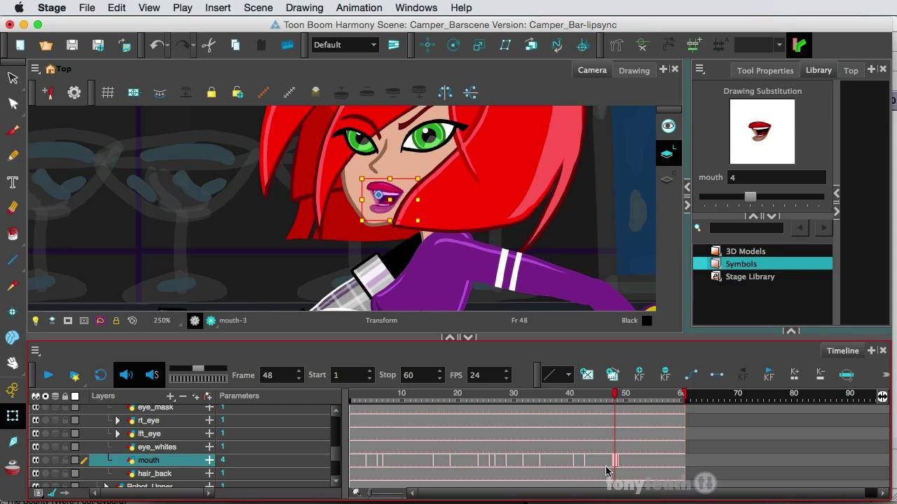
pyautogui.press('[')
pyautogui.press('[')
pyautogui.press('[')
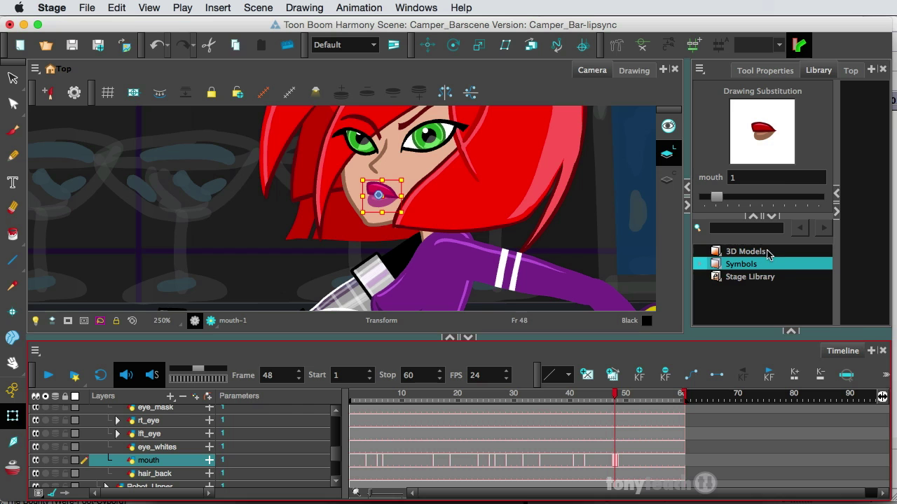
pyautogui.click(753, 214)
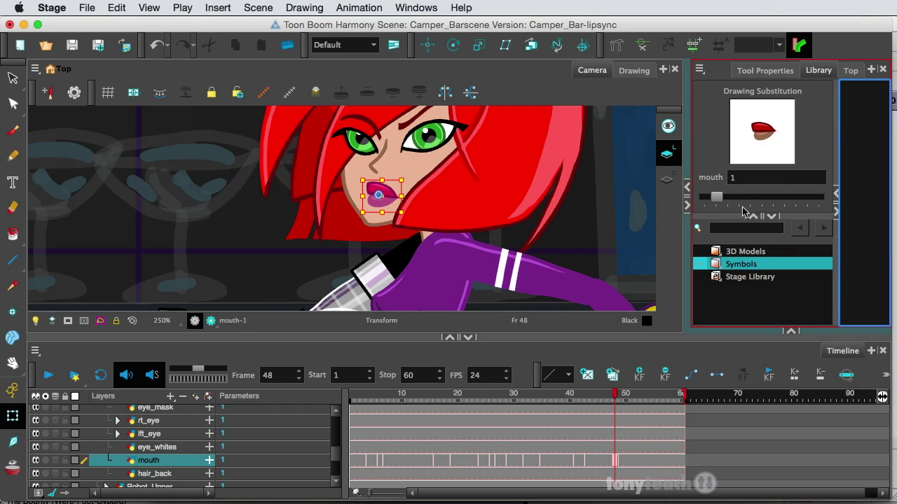
# Set frame 49 to mouth drawing 1, then scrub through the dialogue's end and back to the start
pyautogui.click(636, 420)
pyautogui.moveTo(614, 395)
pyautogui.mouseDown()
pyautogui.moveTo(642, 398)
pyautogui.moveTo(610, 398)
pyautogui.moveTo(623, 399)
pyautogui.mouseUp()
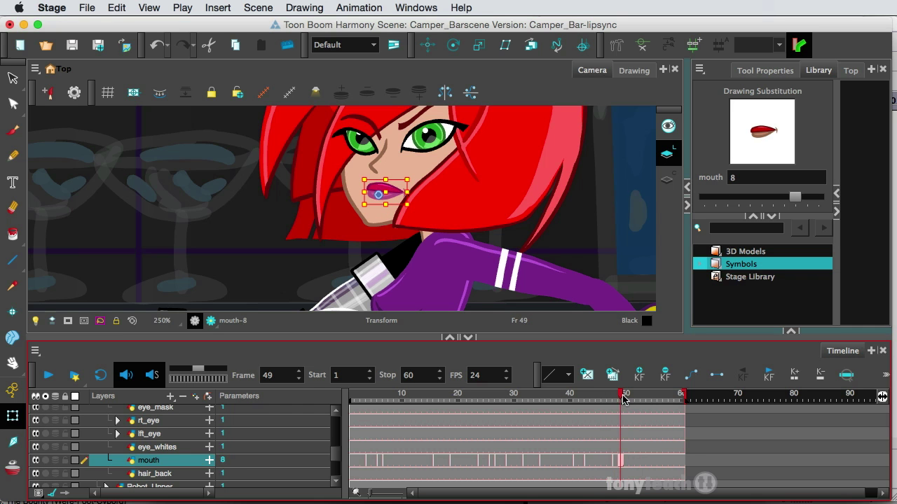
pyautogui.moveTo(794, 197); pyautogui.dragTo(710, 203)
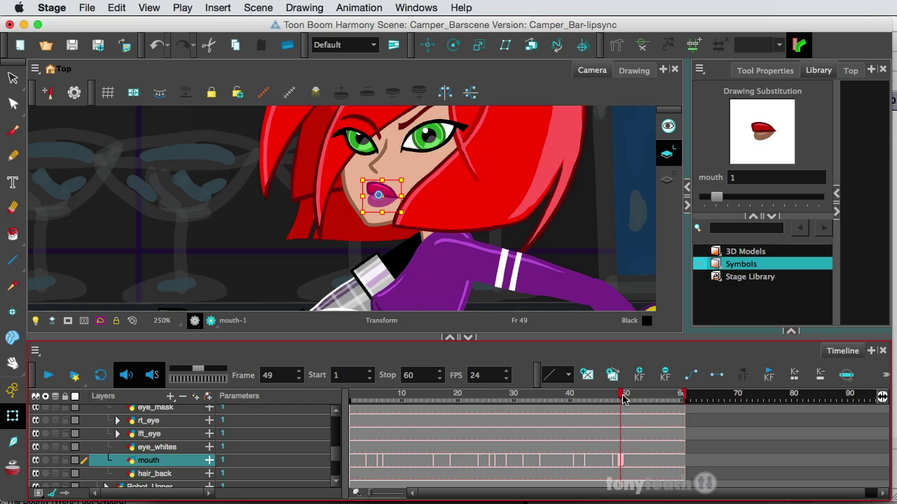
pyautogui.moveTo(620, 398)
pyautogui.mouseDown()
pyautogui.moveTo(591, 396)
pyautogui.moveTo(683, 396)
pyautogui.mouseUp()
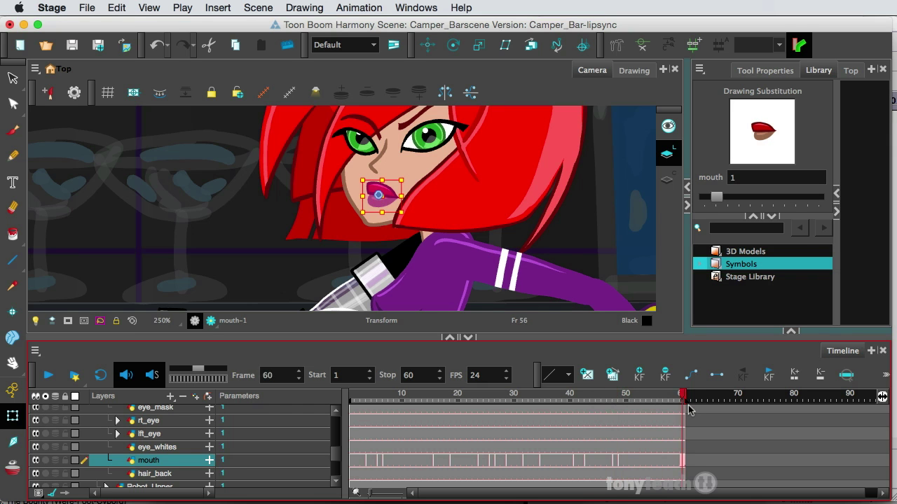
pyautogui.moveTo(626, 397); pyautogui.dragTo(268, 395)
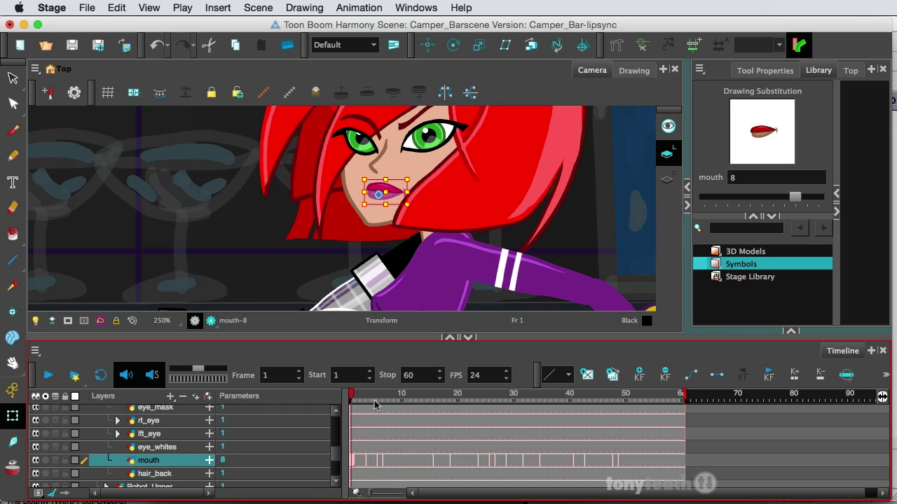
# Change the mouth at frames 6 and 7 to drawing 6 with the Drawing Substitution slider
pyautogui.moveTo(360, 399); pyautogui.dragTo(379, 401)
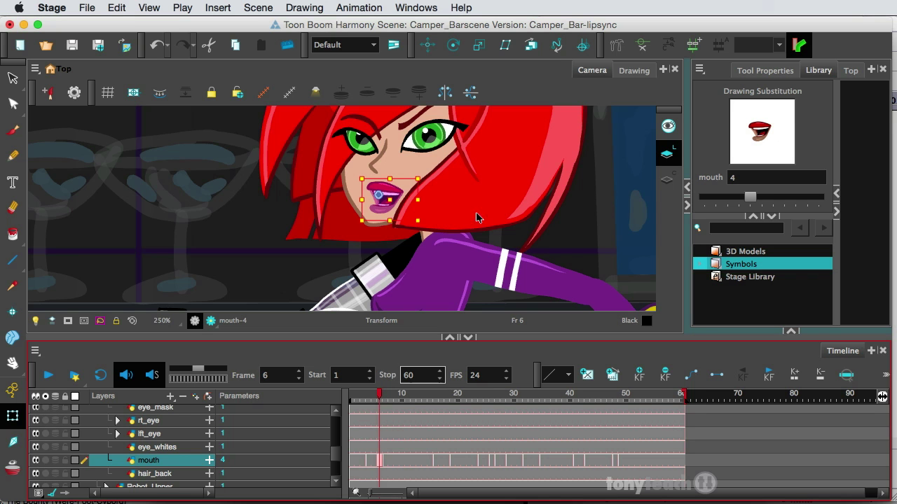
pyautogui.moveTo(750, 197); pyautogui.dragTo(774, 202)
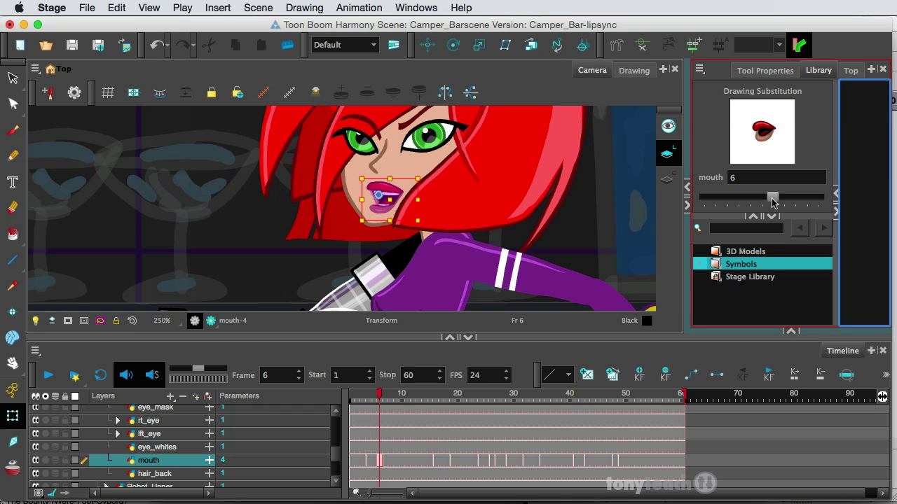
pyautogui.click(384, 395)
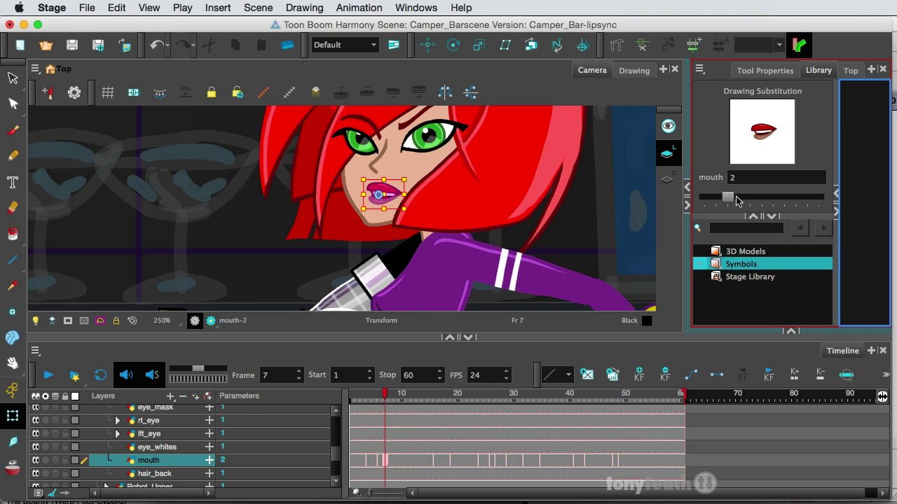
pyautogui.moveTo(733, 198); pyautogui.dragTo(772, 202)
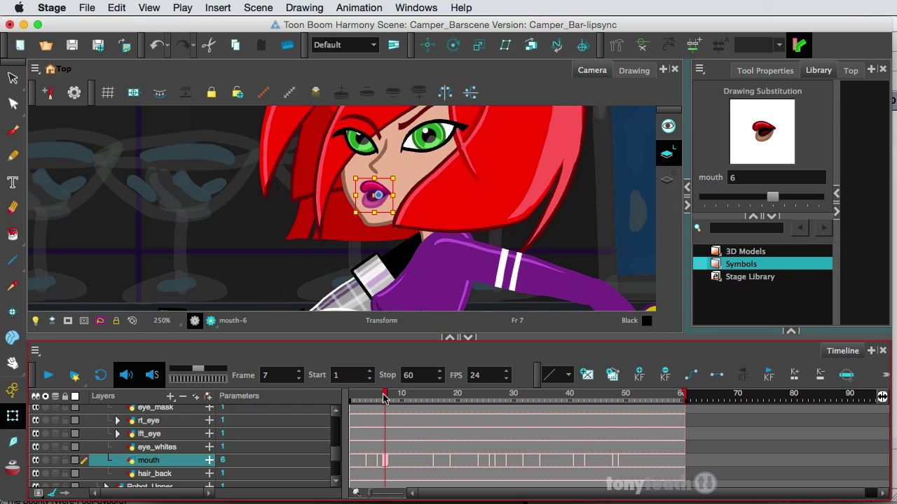
# Adjust the mouth drawing at frame 9, switch frame 13 to drawing 2, then return to frame 1
pyautogui.moveTo(383, 397)
pyautogui.mouseDown()
pyautogui.moveTo(398, 401)
pyautogui.moveTo(375, 401)
pyautogui.moveTo(396, 401)
pyautogui.mouseUp()
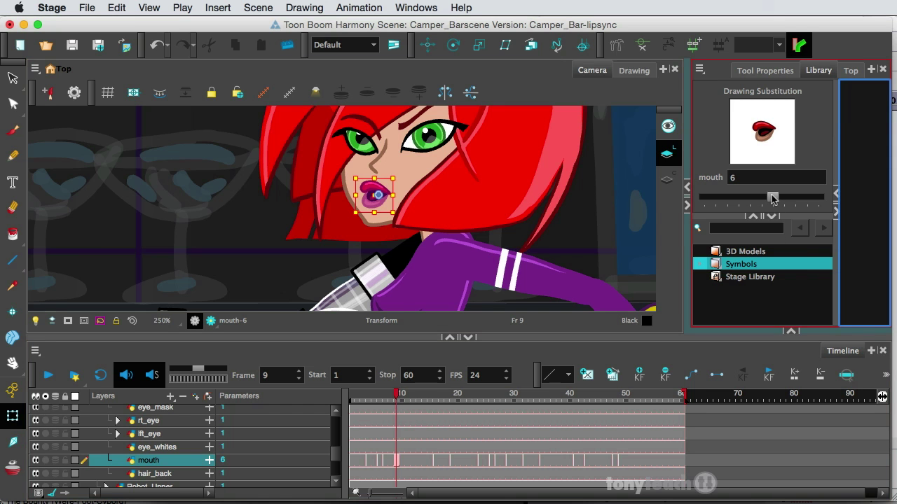
pyautogui.moveTo(772, 198); pyautogui.dragTo(753, 201)
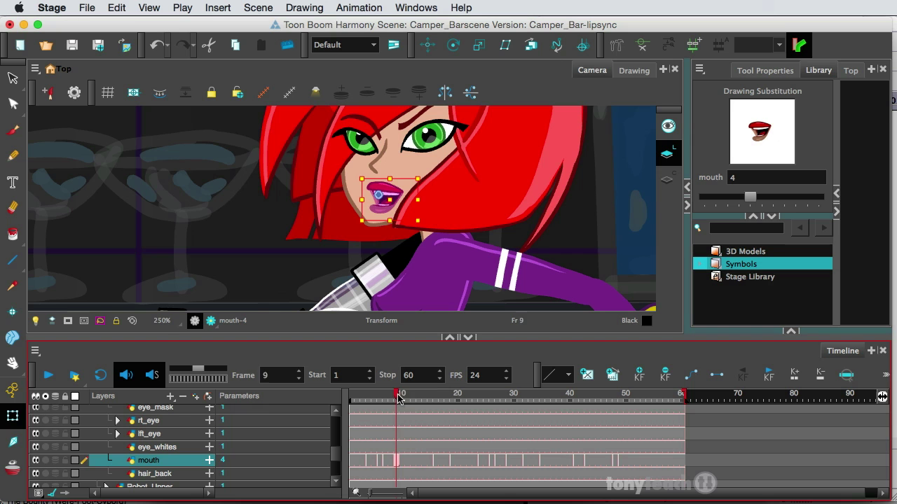
pyautogui.moveTo(398, 398); pyautogui.dragTo(420, 401)
pyautogui.moveTo(749, 196)
pyautogui.mouseDown()
pyautogui.moveTo(780, 202)
pyautogui.moveTo(726, 204)
pyautogui.mouseUp()
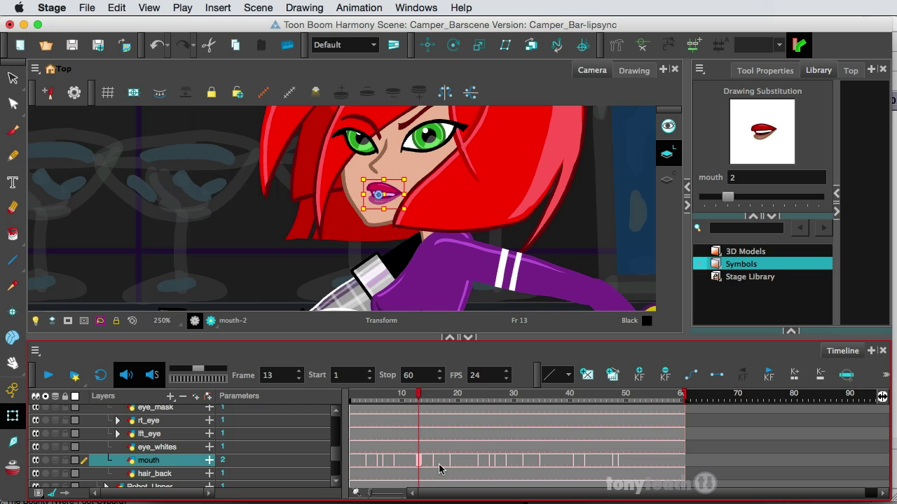
pyautogui.click(384, 397)
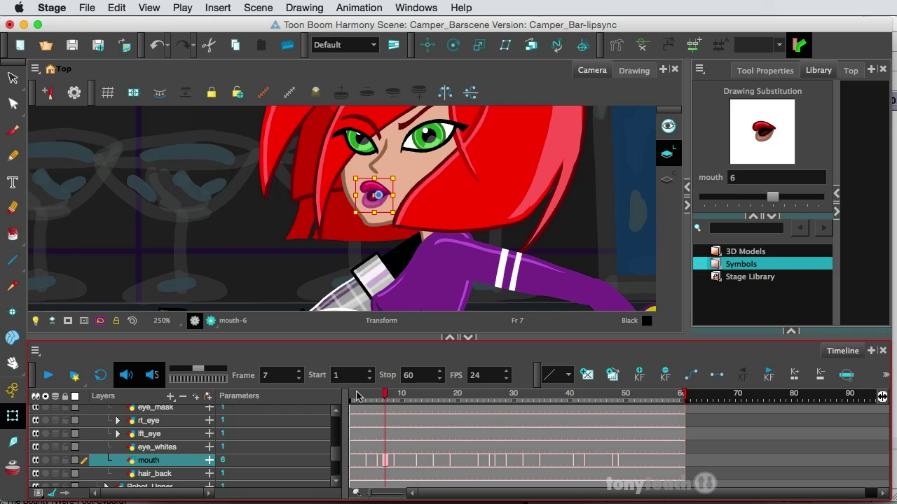
pyautogui.click(355, 396)
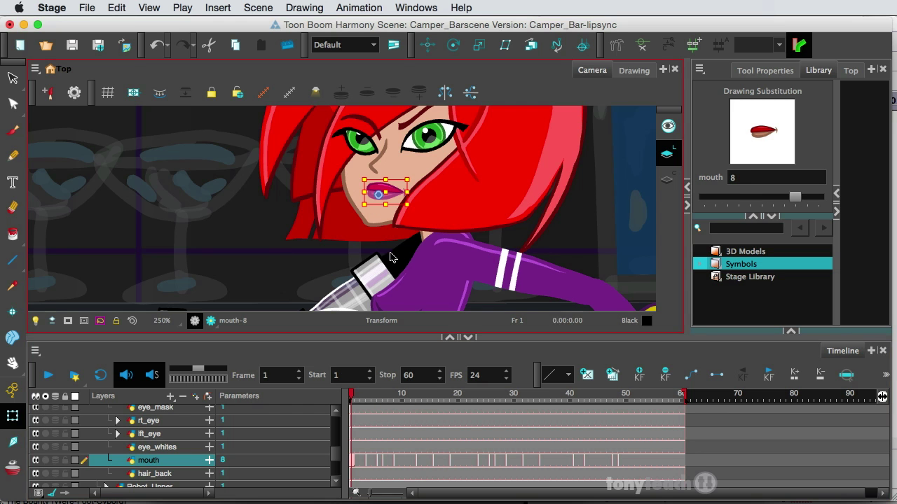
pyautogui.click(179, 254)
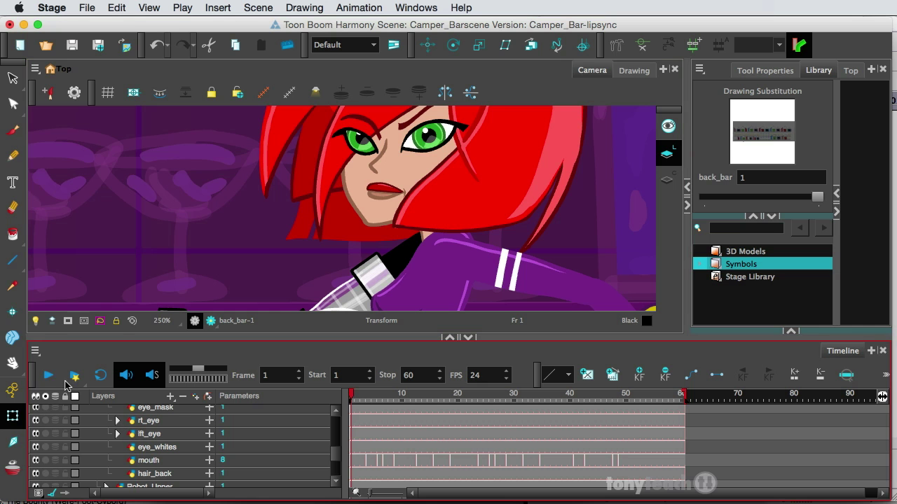
pyautogui.click(46, 376)
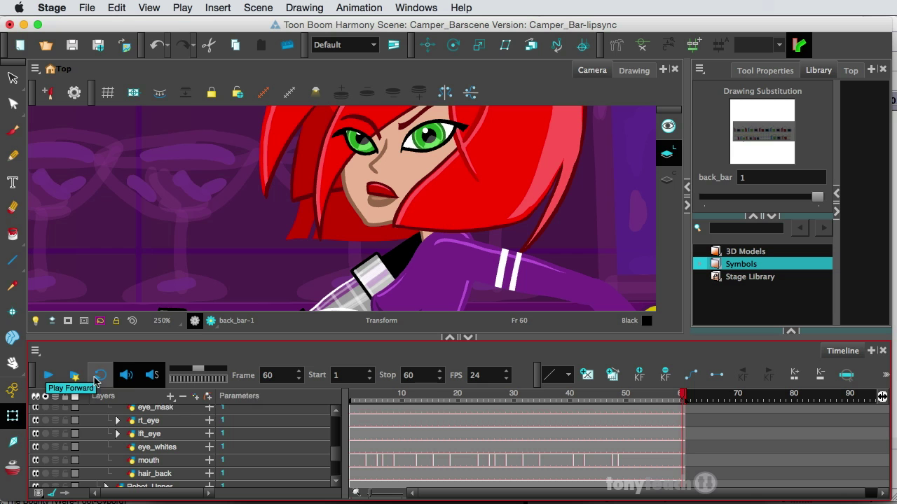
pyautogui.click(57, 375)
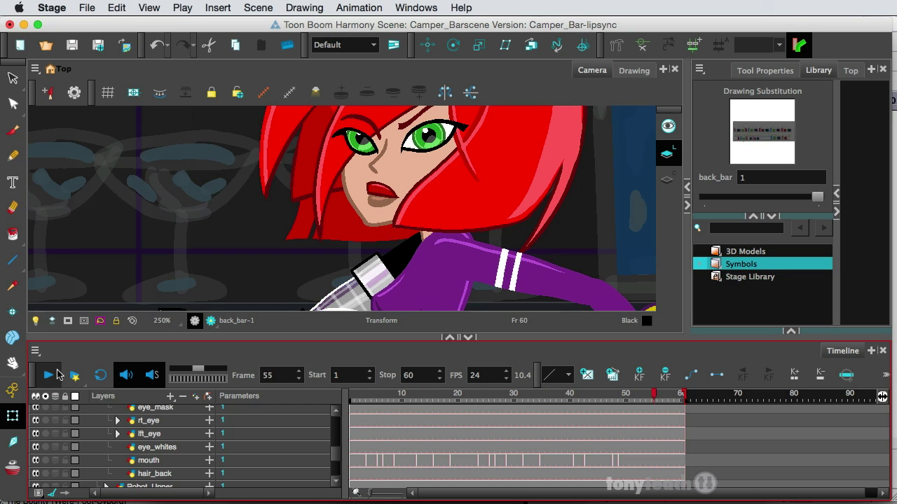
pyautogui.click(58, 375)
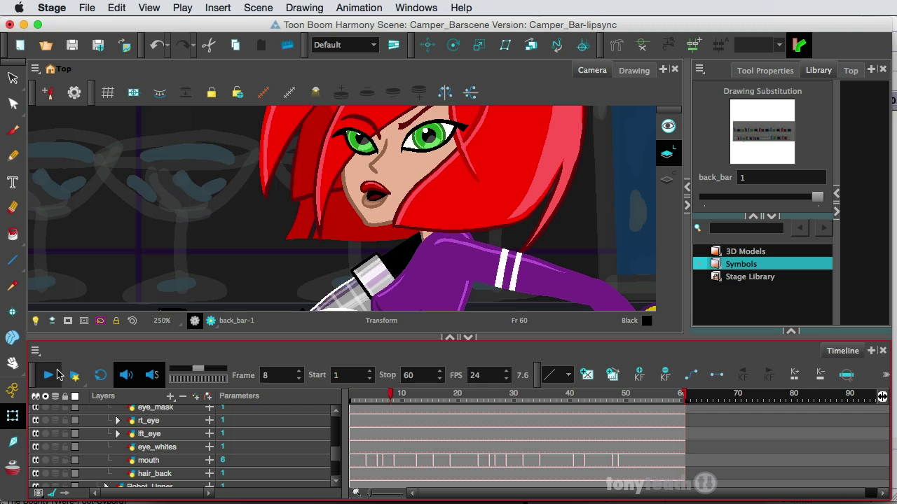